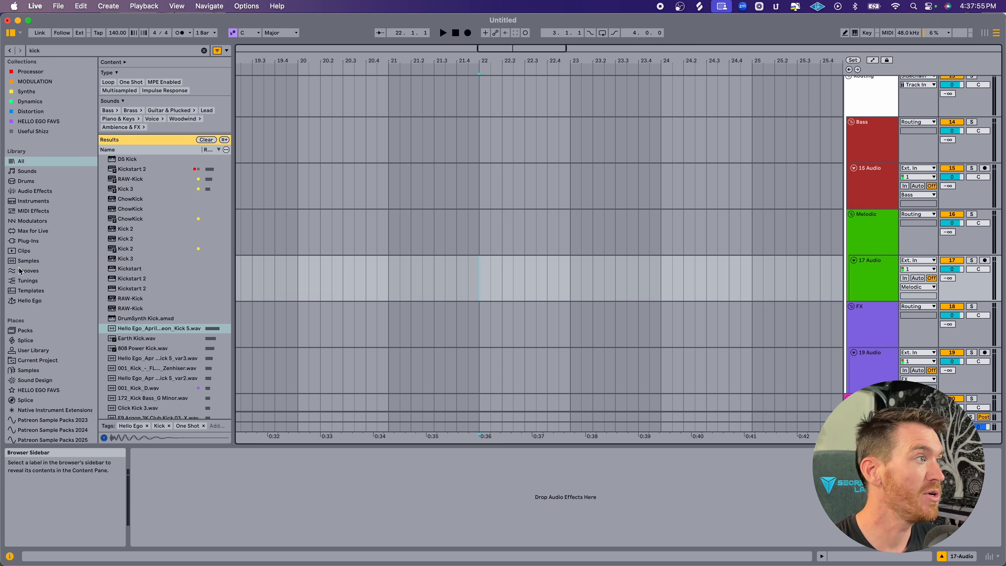
Open Splice in the browser and list the kick samples from its drum instruments.
left_click(25, 342)
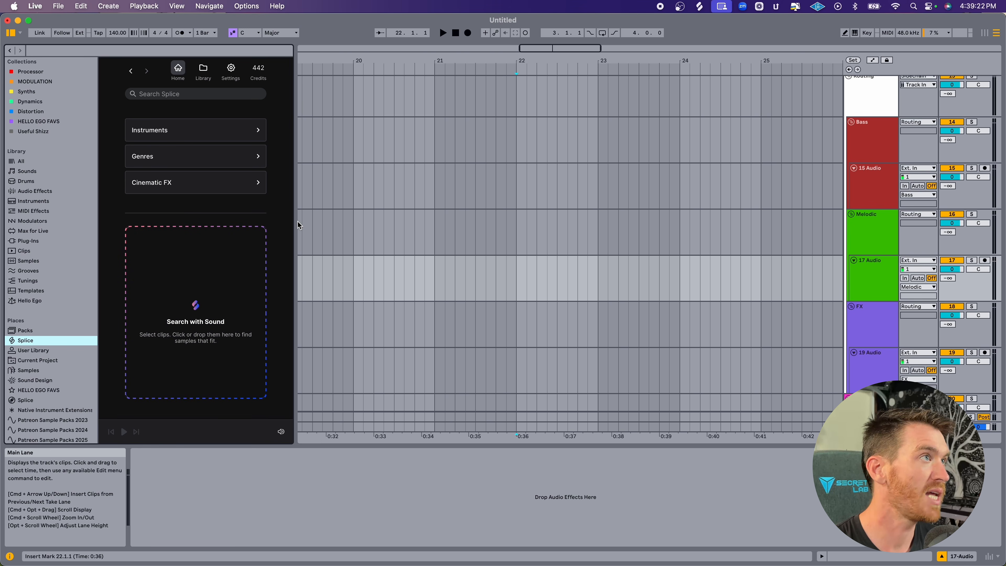
left_click(220, 131)
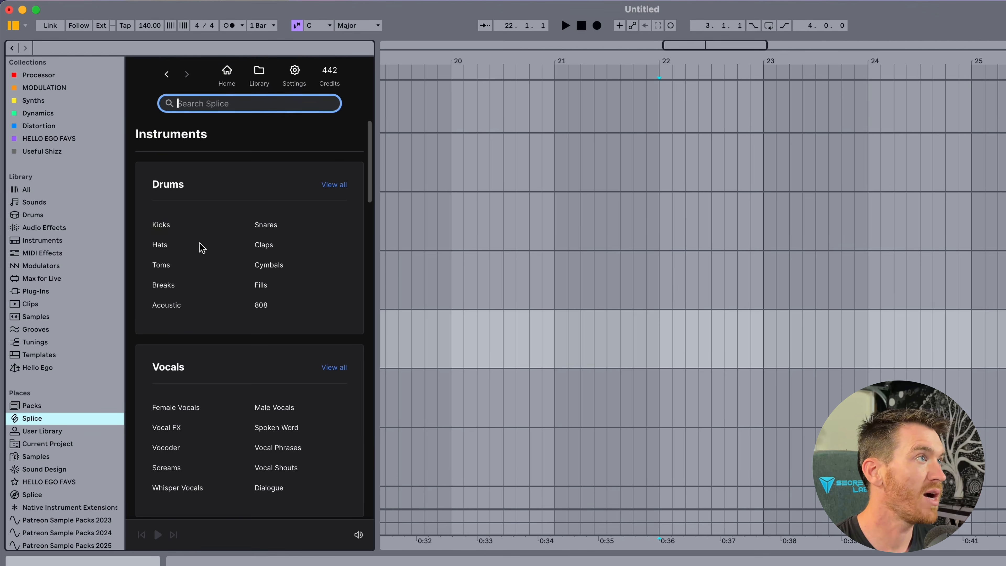
left_click(160, 226)
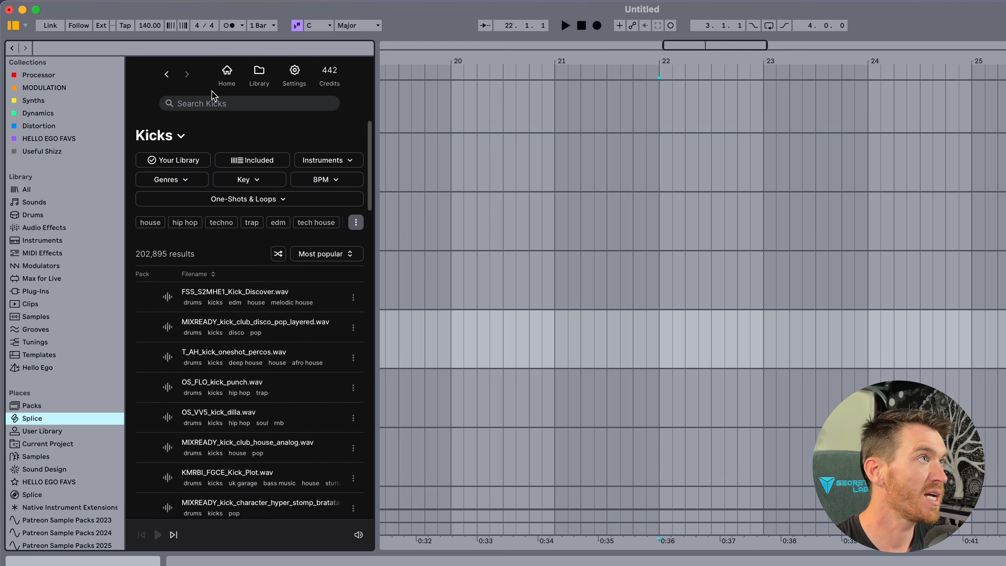
Examine the genre categories and the instrument categories that Splice offers for browsing samples.
left_click(226, 73)
left_click(210, 191)
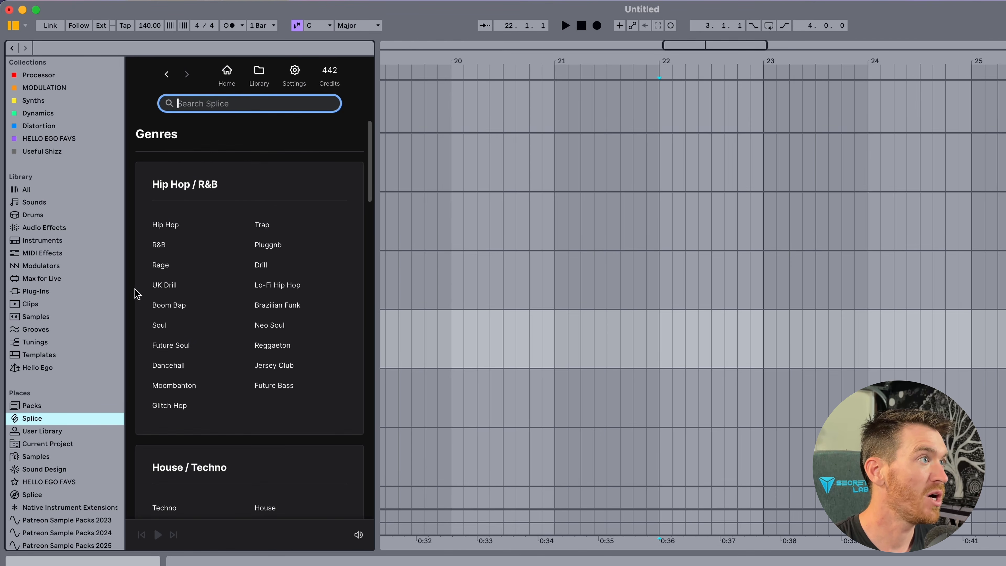
scroll(202, 292, "down", 15)
scroll(214, 357, "up", 5)
left_click(226, 73)
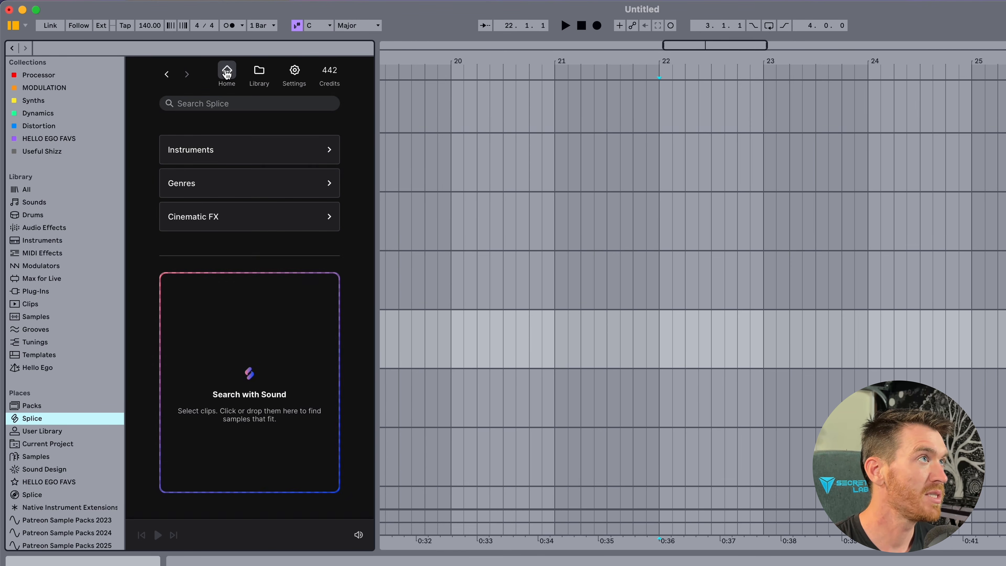
left_click(237, 150)
scroll(249, 247, "down", 10)
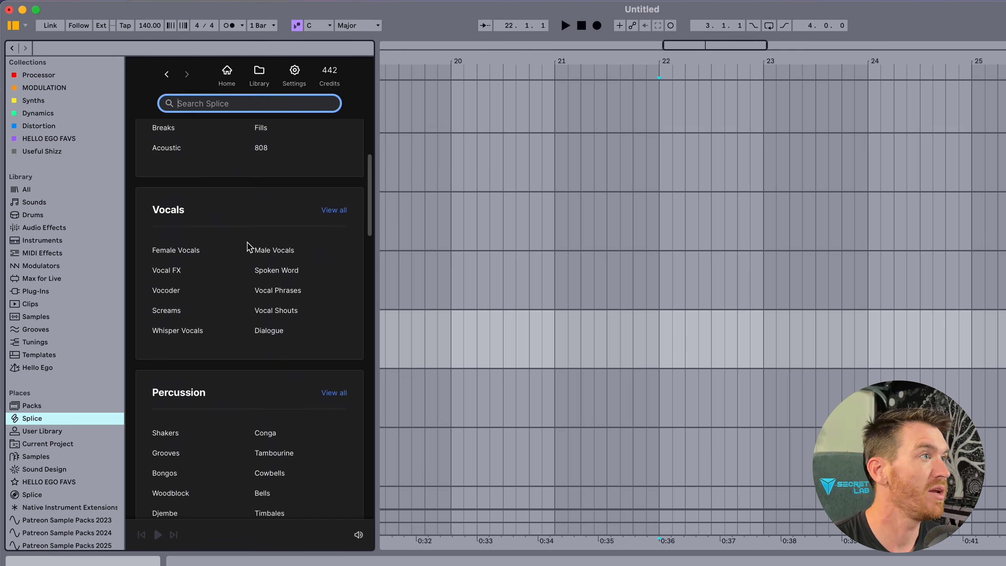
scroll(249, 246, "up", 7)
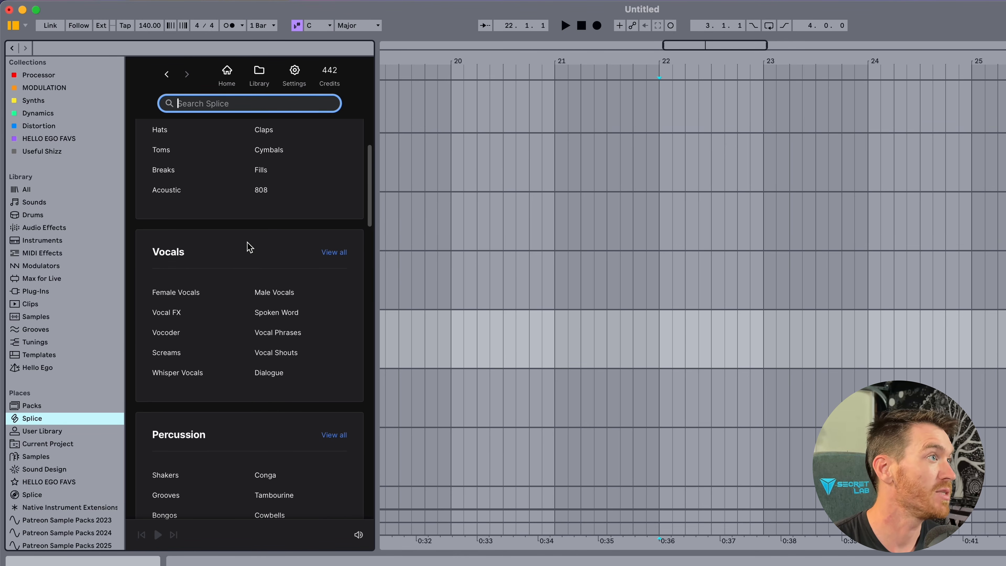
scroll(250, 246, "up", 3)
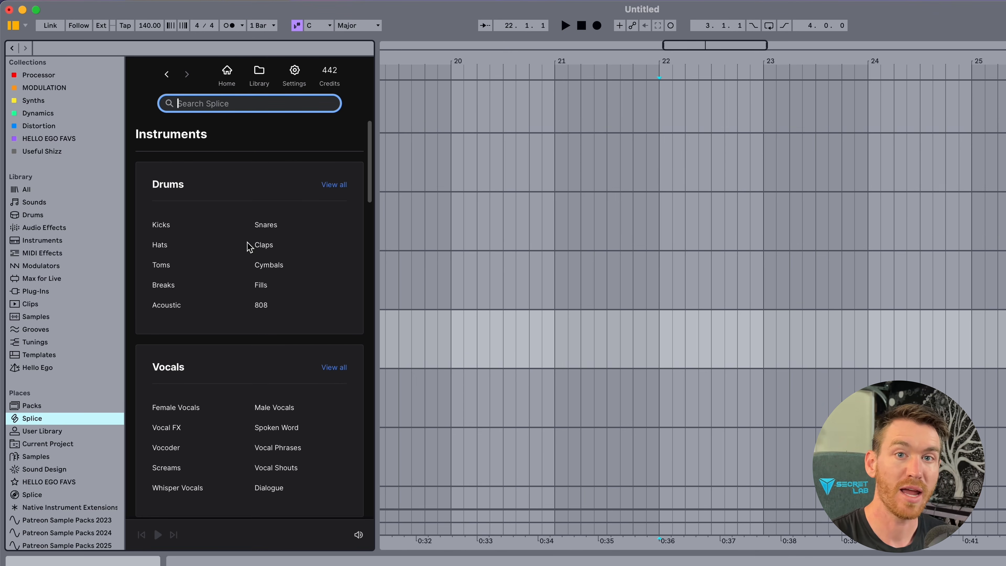
Search Splice for samples using the popular search "vocals".
left_click(228, 73)
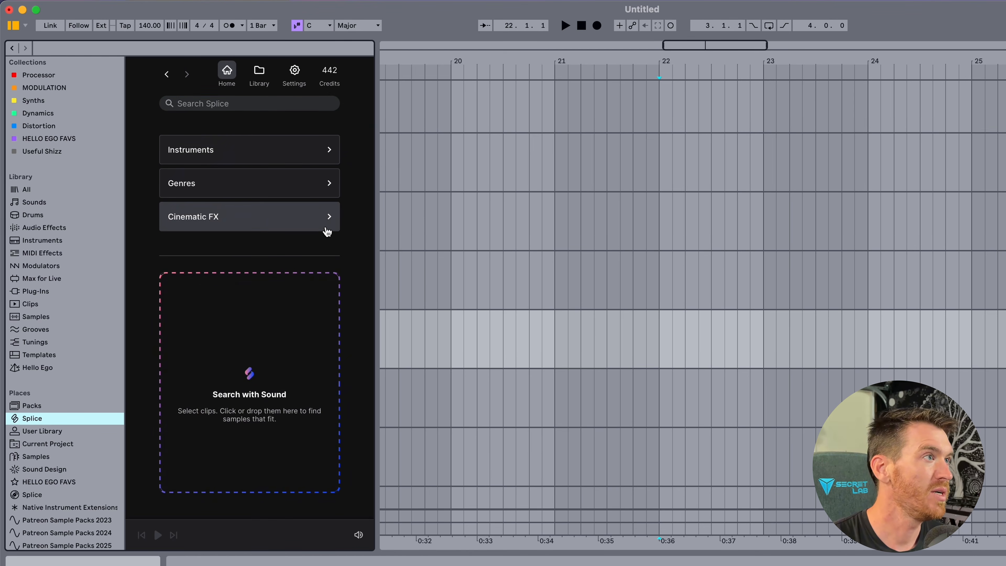
left_click(204, 102)
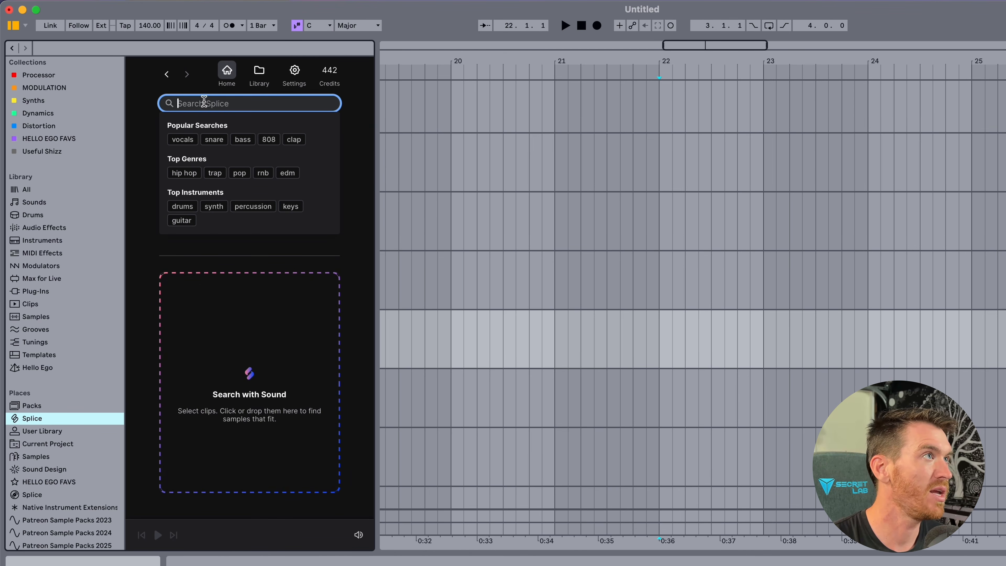
left_click(182, 139)
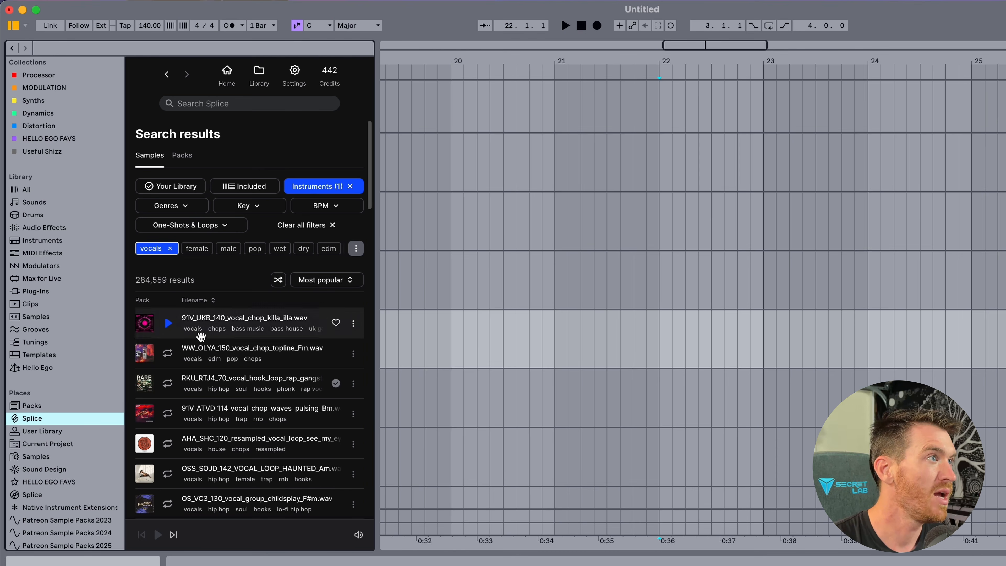
Audition the vocal samples 91V_UKB_140_vocal_chop_killa_illa.wav and WW_OLYA_150_vocal_chop_topline_Fm.wav.
mouse_move(169, 329)
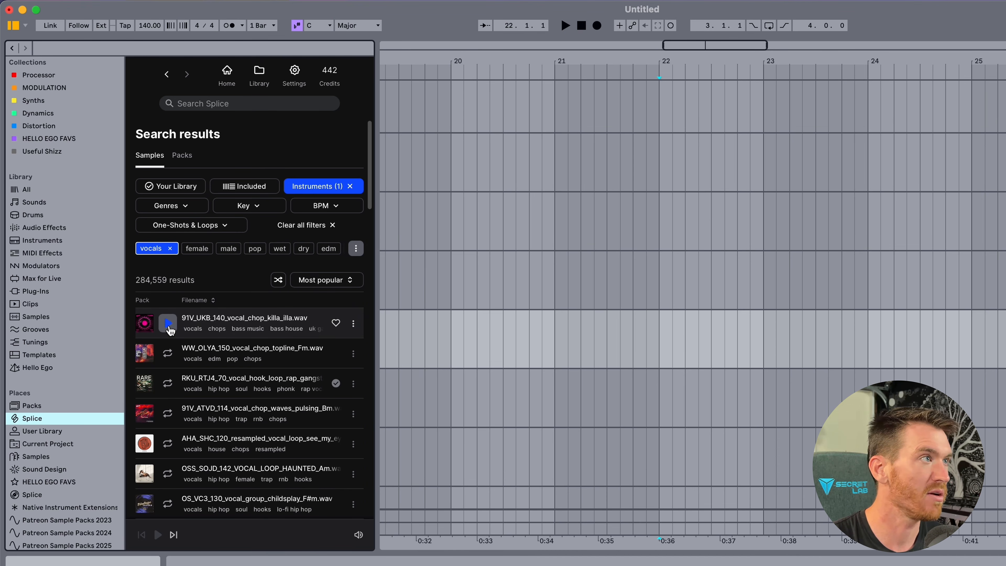
left_click(168, 324)
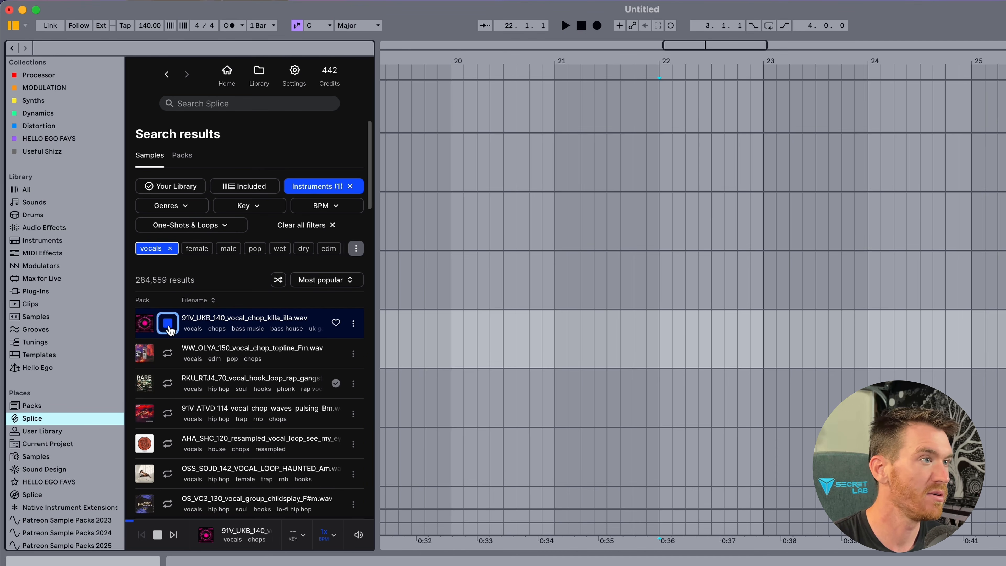
left_click(167, 354)
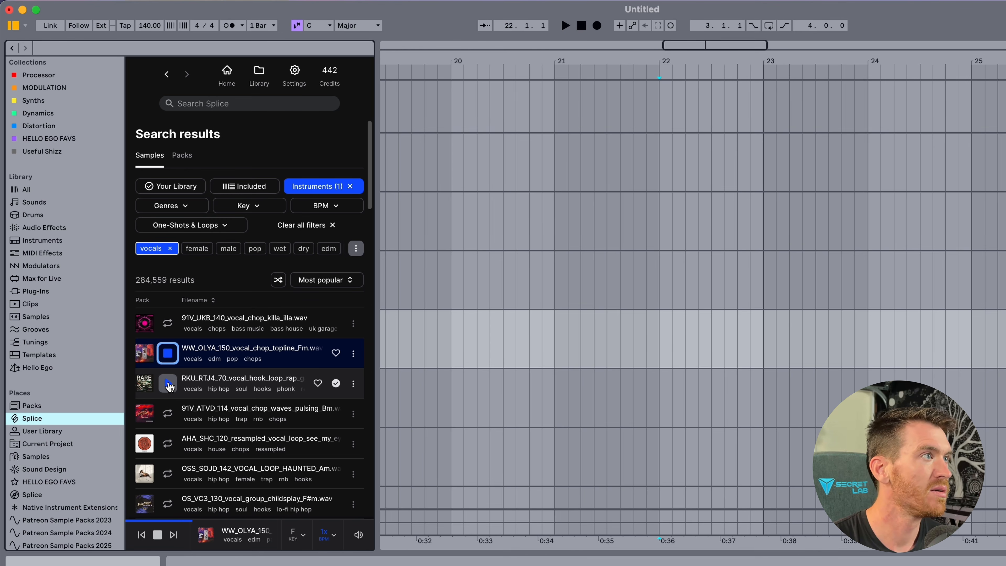
Place the WW_OLYA_150_vocal_chop_topline_Fm sample on the 17 Audio track at bar 21 and open its clip view.
left_click(164, 344)
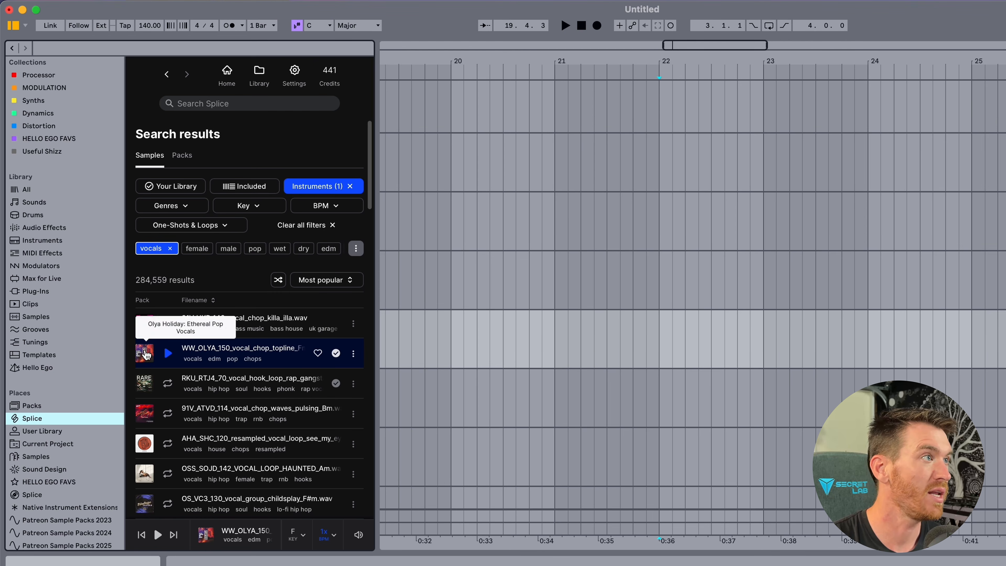
left_click_drag(549, 331, 553, 332)
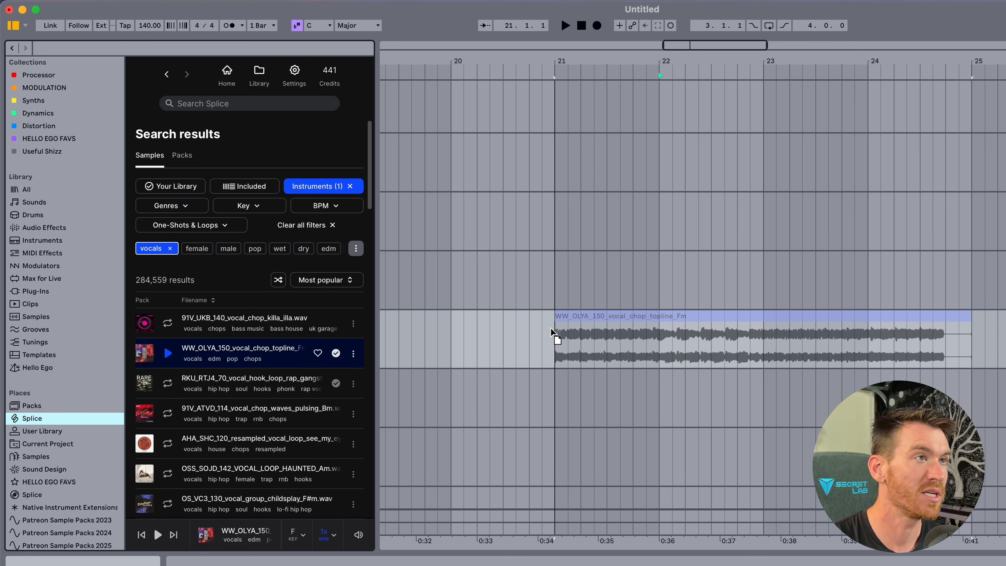
double_click(630, 317)
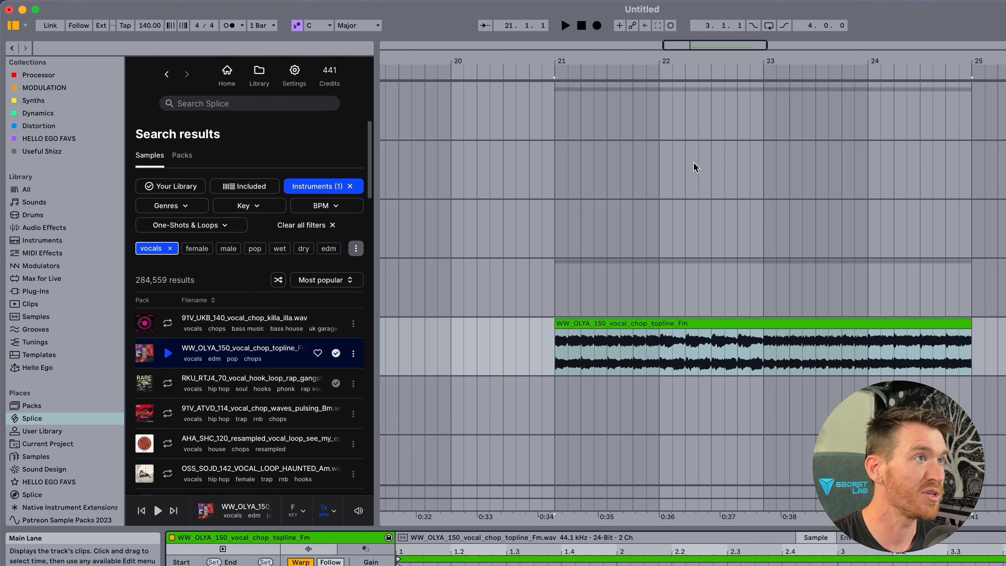
left_click(644, 332)
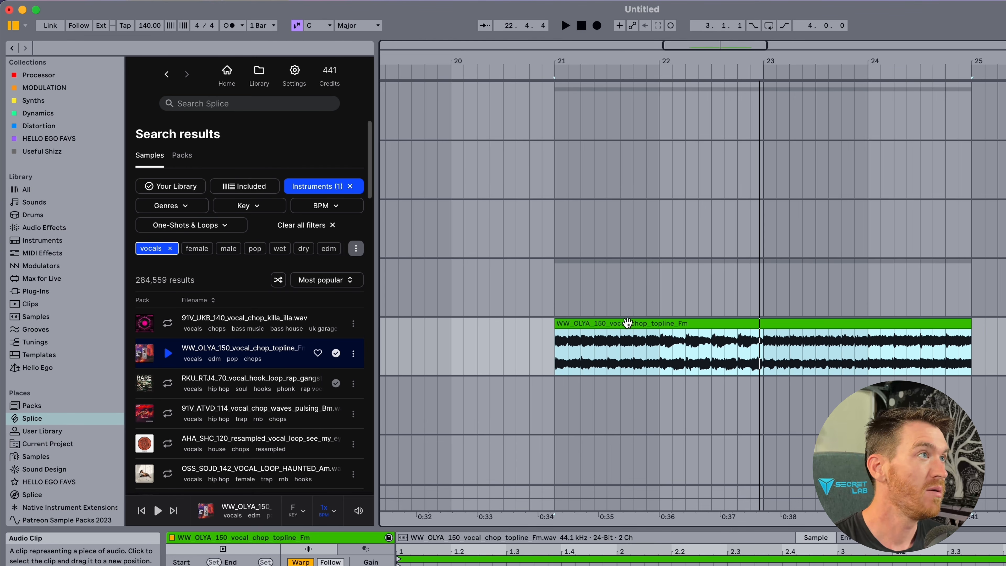
Run Search with Sound using the placed vocal clip as reference and audition PMMN_Arp_Loop_15_118_E.wav.
left_click(226, 71)
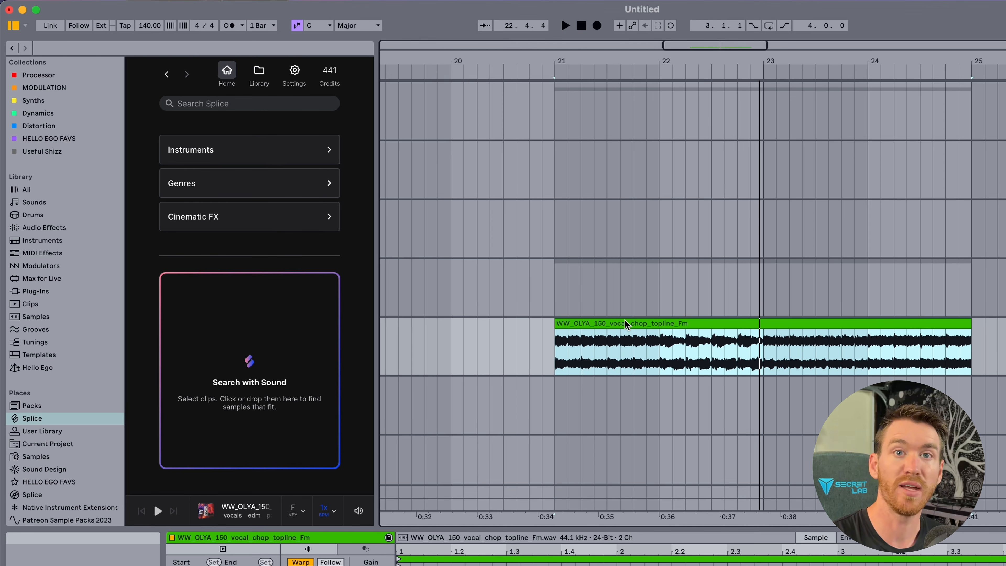
left_click_drag(625, 320, 253, 373)
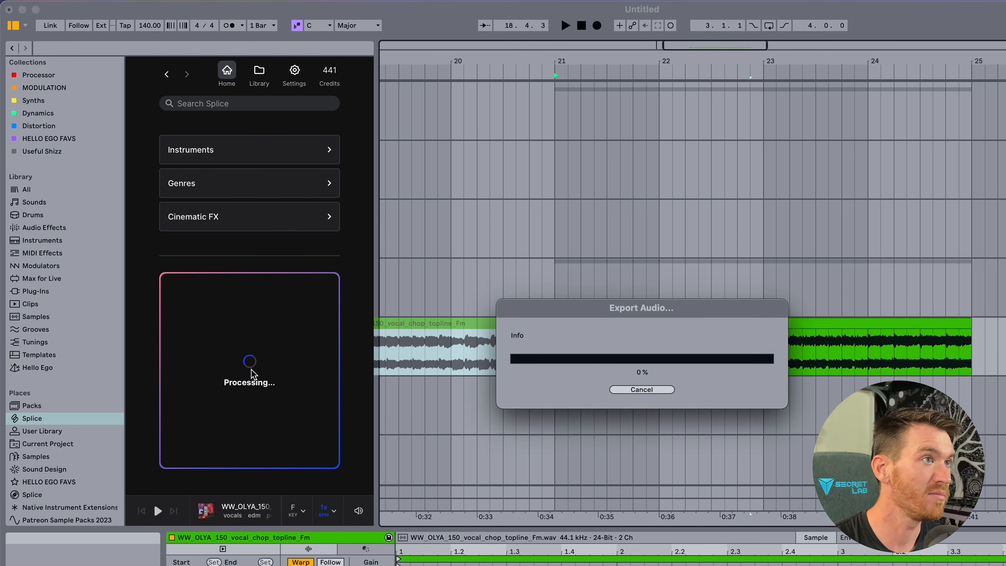
left_click(163, 336)
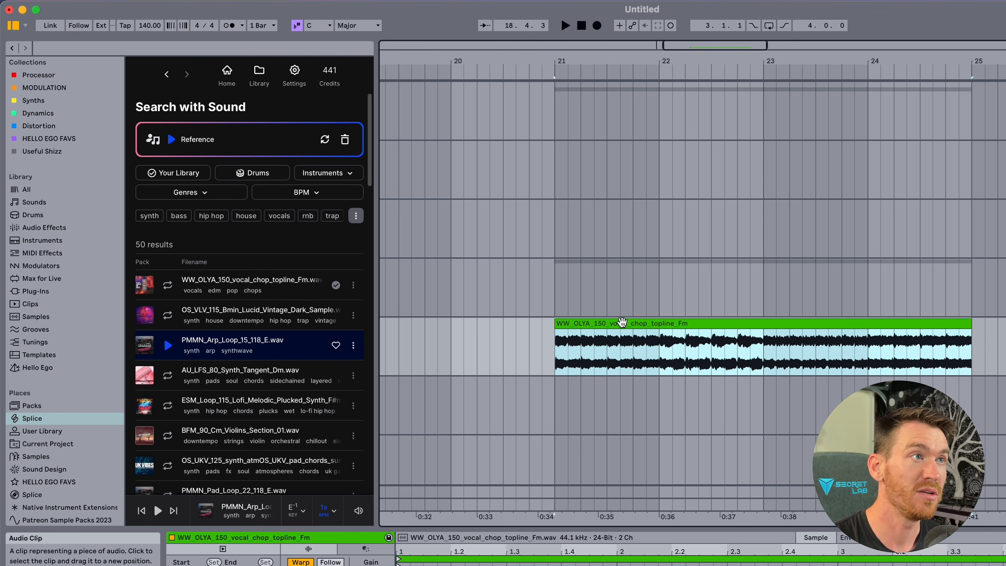
Loop the vocal clip's range from bar 21 to 25 and audition the matching synth samples down to the OS_UKV_125 pad chords.
key("super+l")
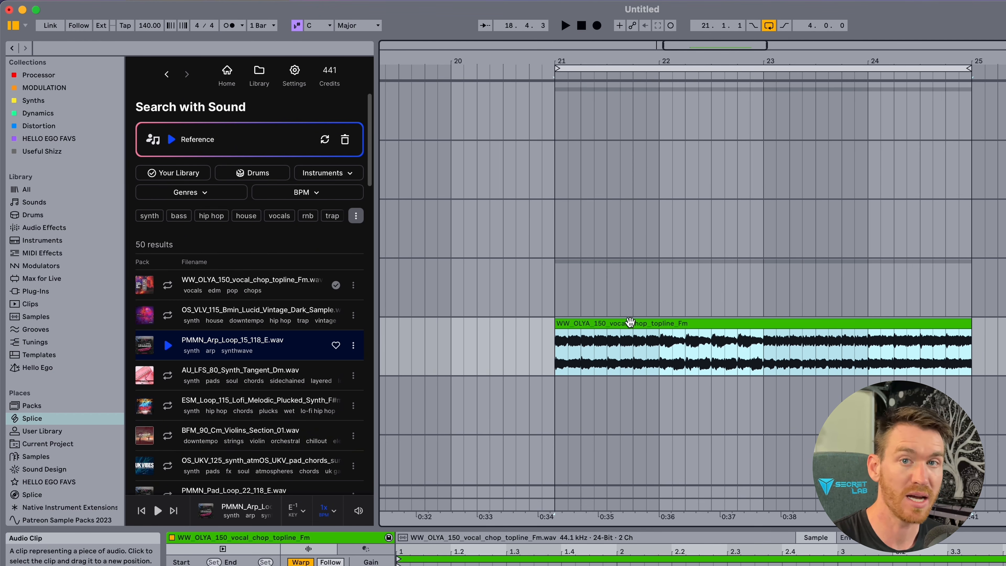
left_click(168, 345)
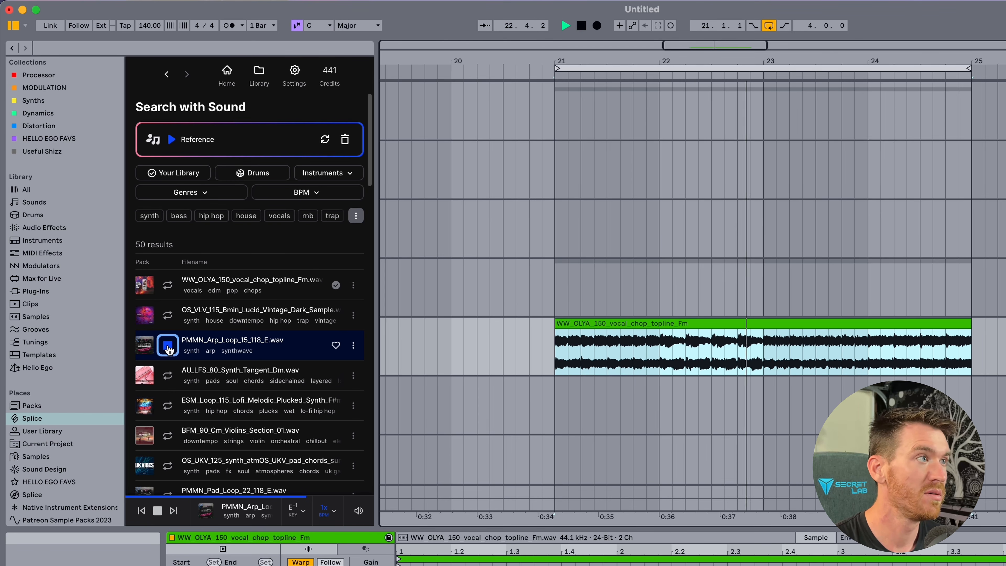
left_click(168, 375)
left_click(169, 408)
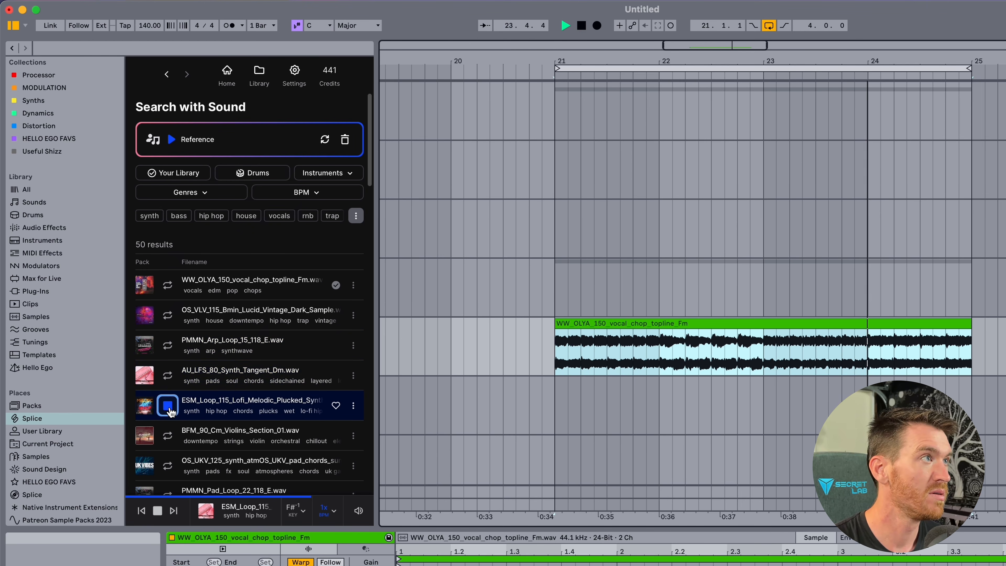
scroll(170, 412, "down", 2)
left_click(169, 419)
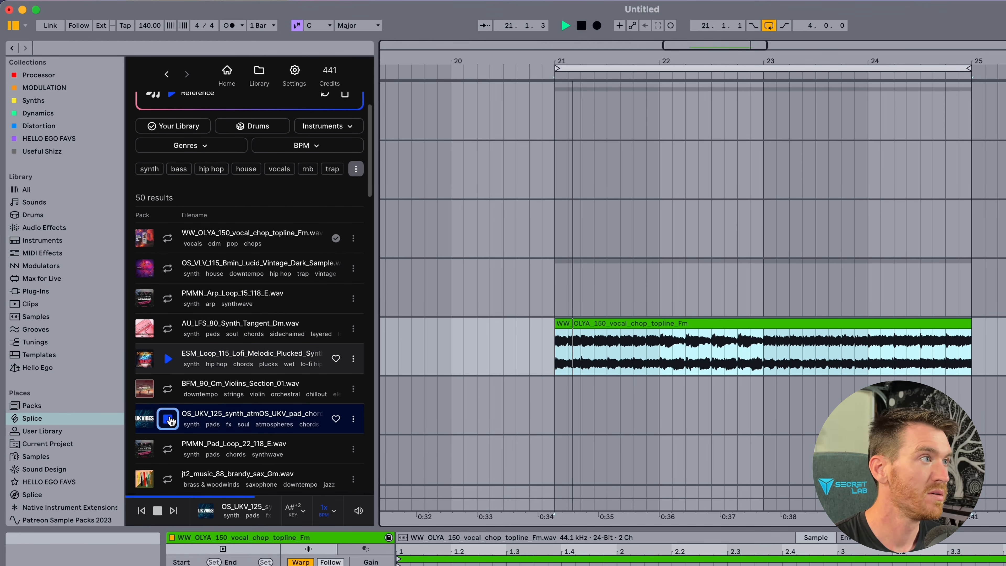
scroll(170, 422, "down", 1)
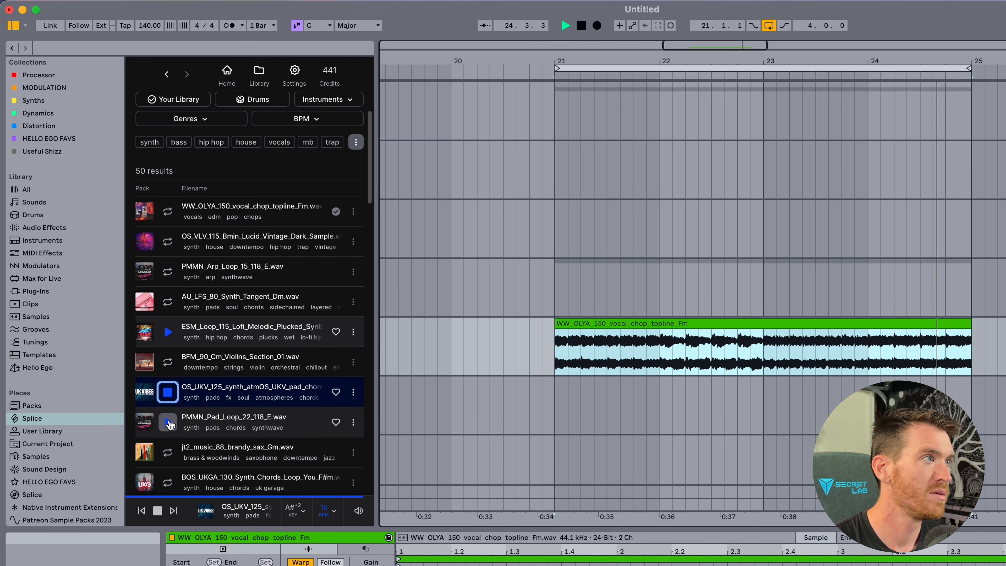
left_click(173, 398)
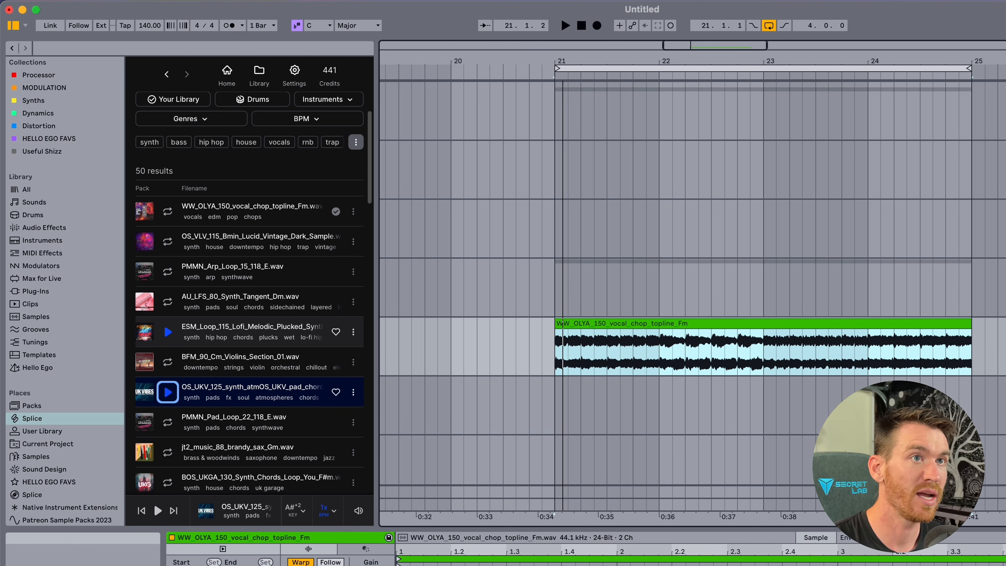
Place the OS_UKV_125_synth_atmOS_UKV_pad_chords_sumo_A#m sample at bar 21 on the track directly below the vocal clip.
left_click(1004, 323)
left_click(1004, 382)
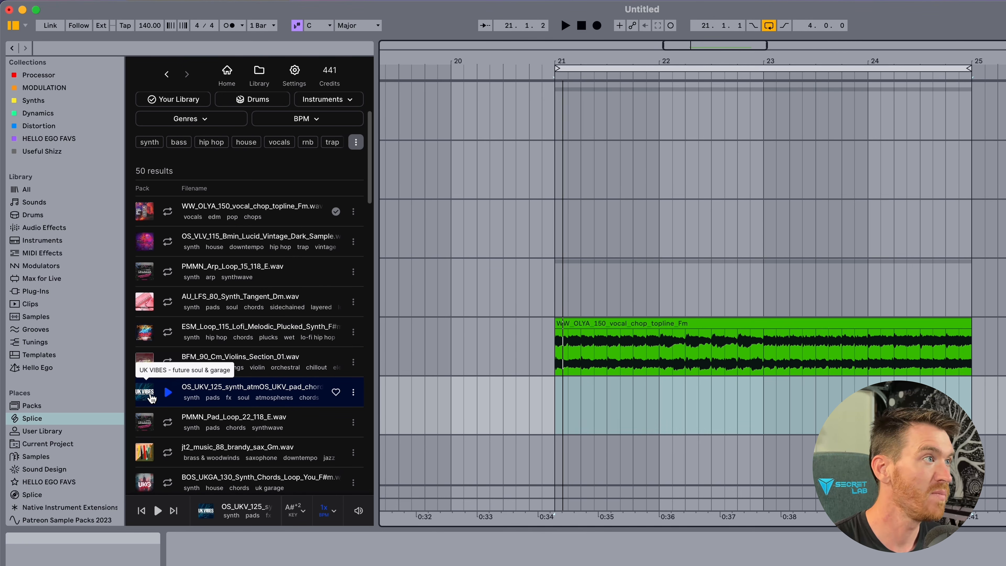
left_click_drag(148, 400, 554, 401)
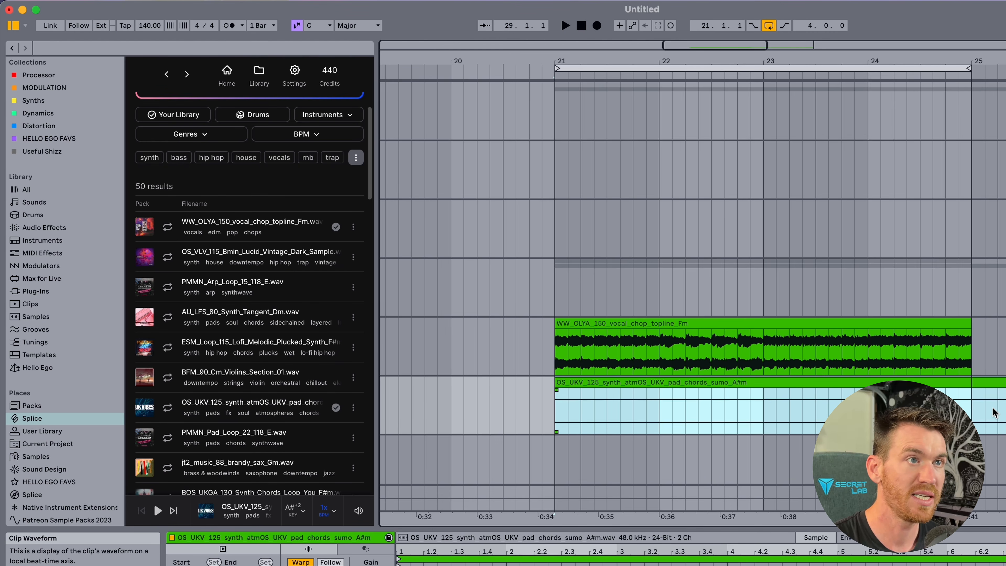
Duplicate the vocal clip once so that it spans the pad chords clip up to bar 29.
left_click(871, 324)
key("ctrl+d")
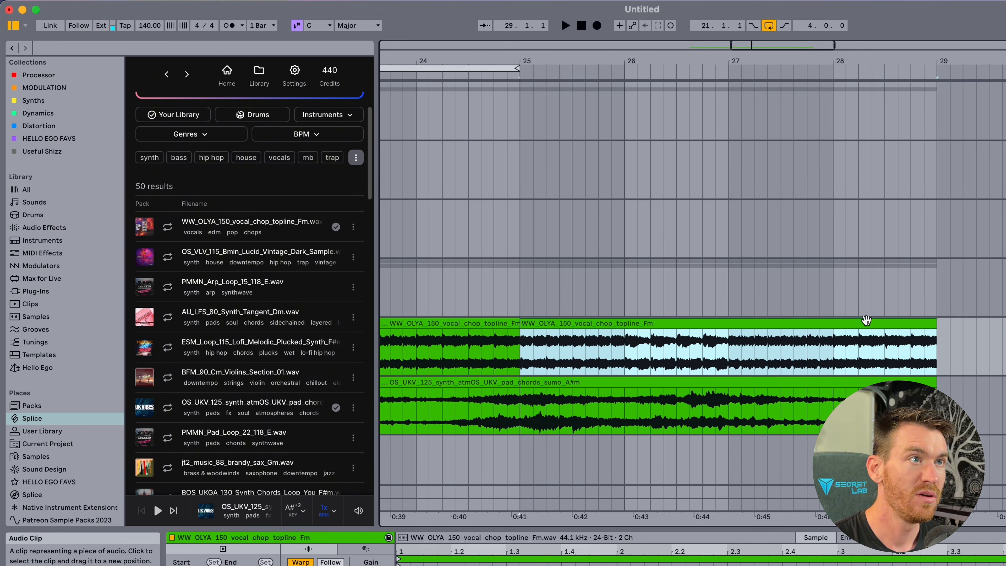
key("minus")
key("minus")
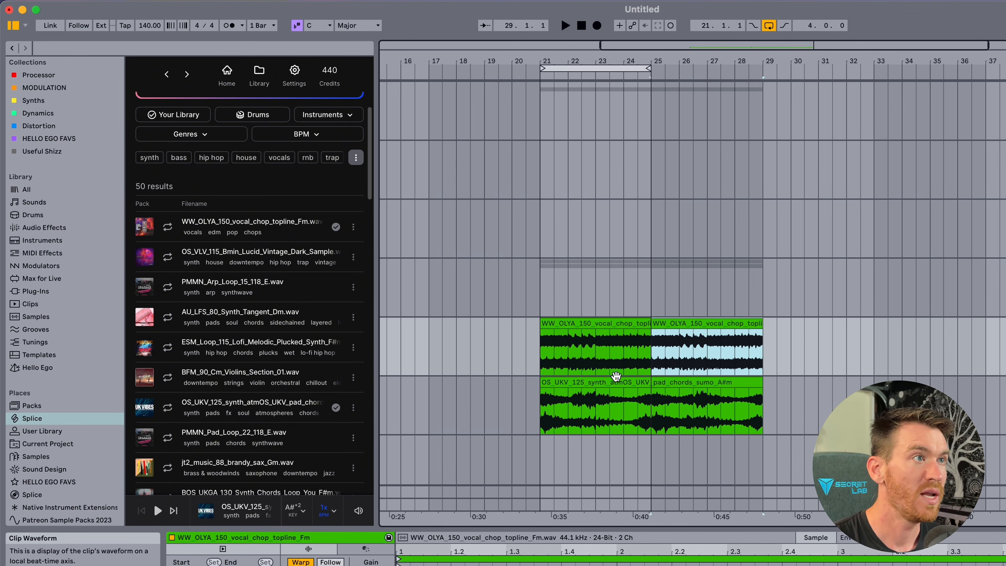
Extend the loop over both vocal clips and the pad chords clip, bars 21 to 29, and play them together.
left_click(601, 382, "shift")
key("ctrl+l")
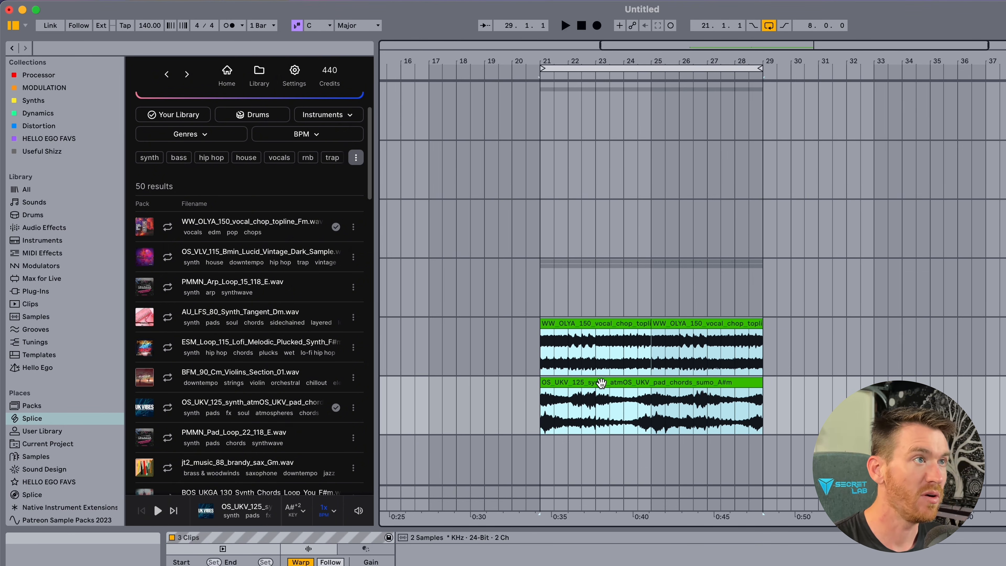
key("space")
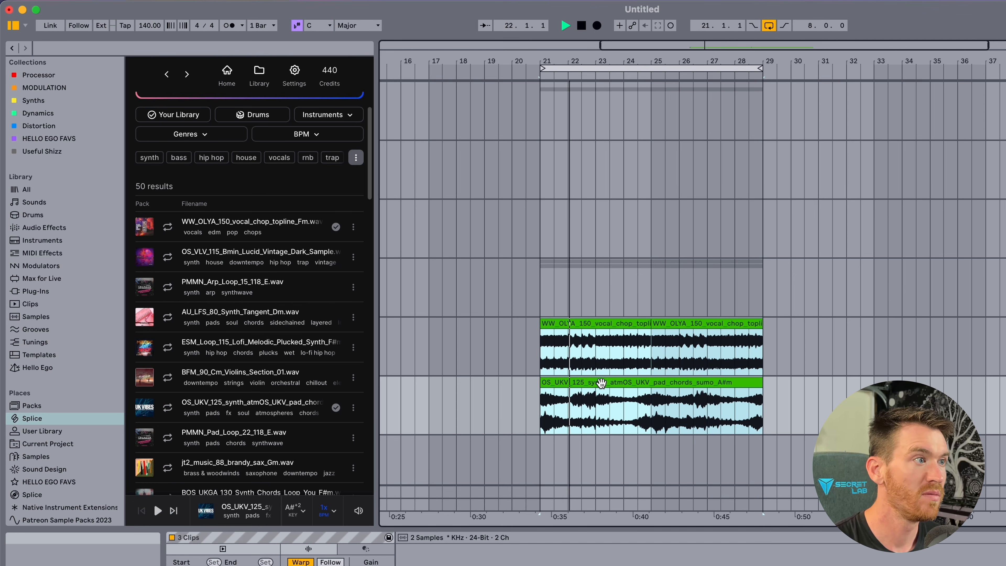
key("space")
Compare the clip settings of the two vocal clips and the pad chords clip by selecting each one.
left_click(600, 383)
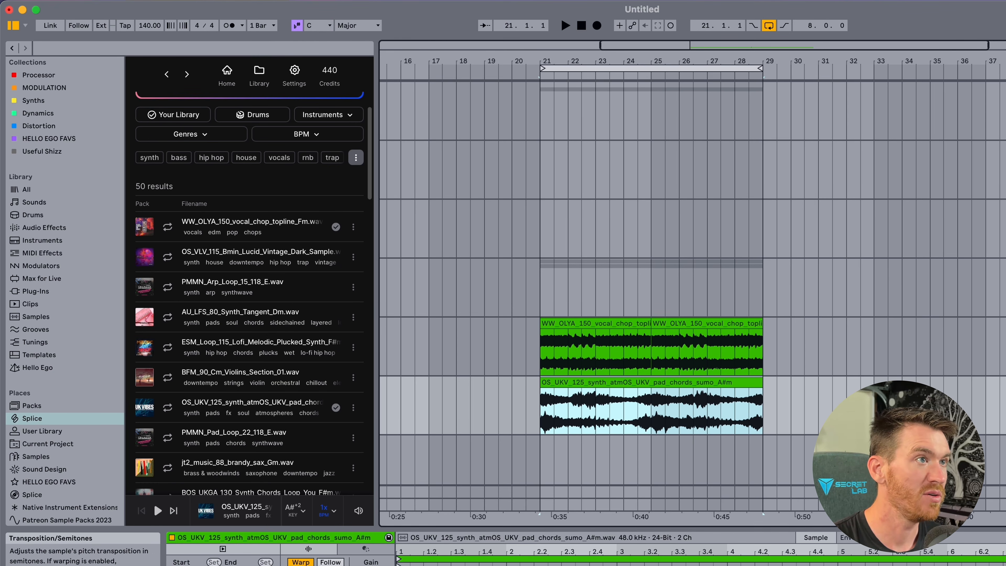
left_click(581, 319)
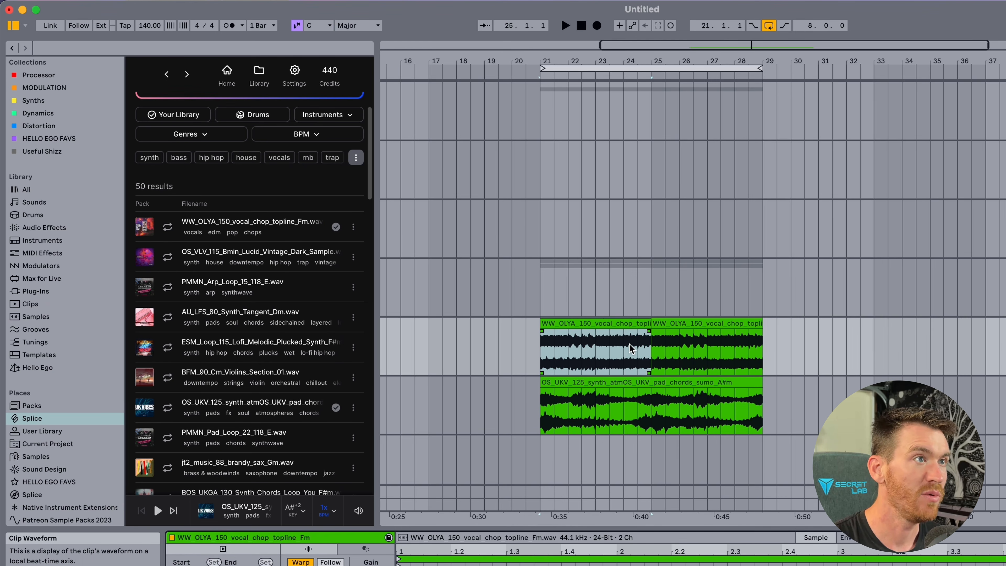
left_click(687, 321)
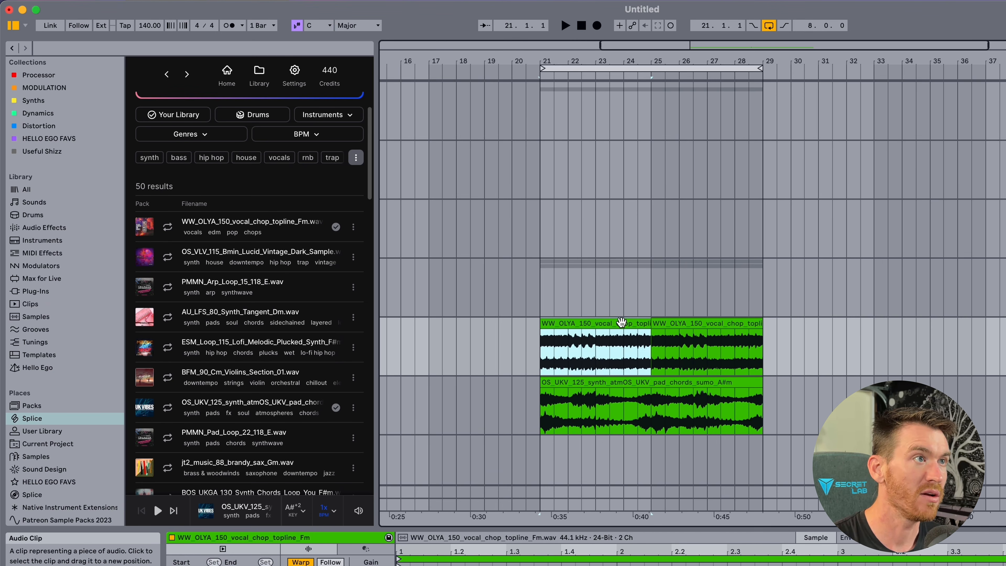
left_click(719, 383)
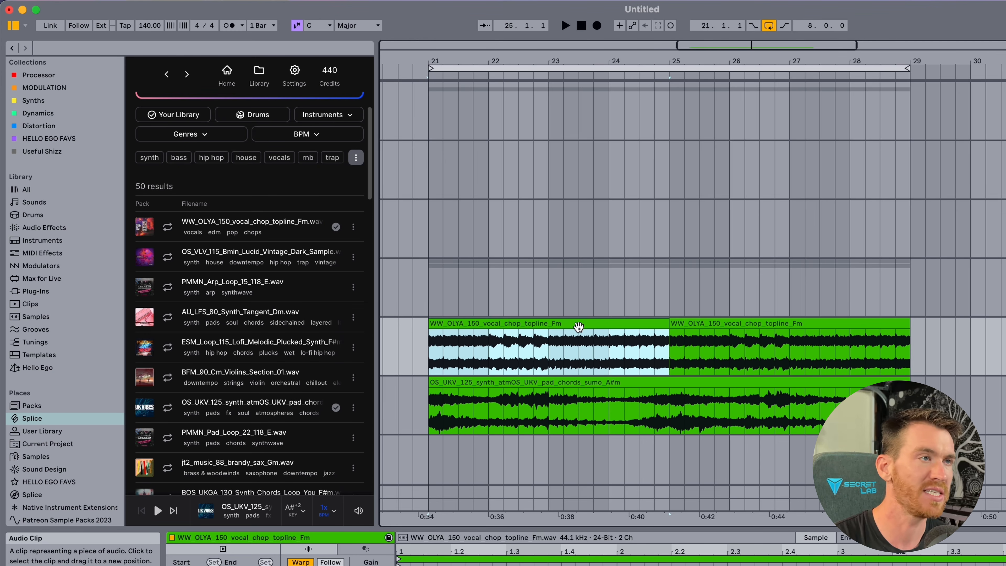
Check the pad chords clip's settings, including its transposition, and play the looped vocal and pad layers from bar 21 to 29.
left_click(577, 385)
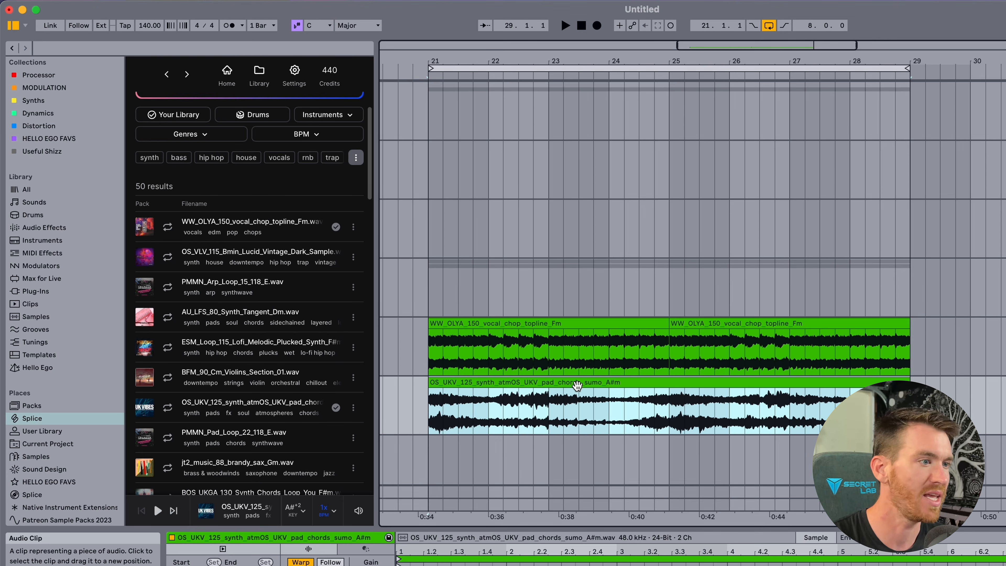
left_click(370, 565)
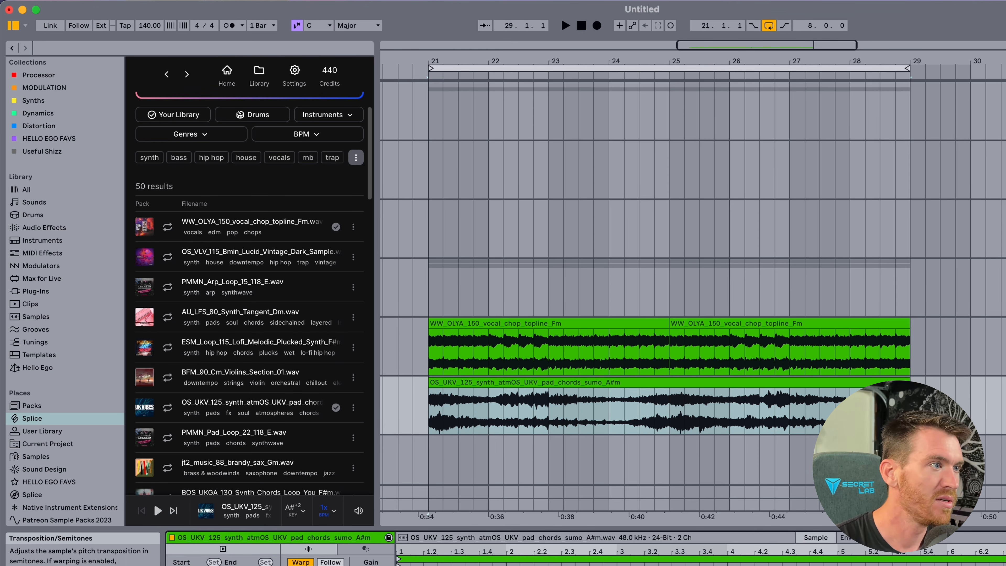
left_click(622, 379)
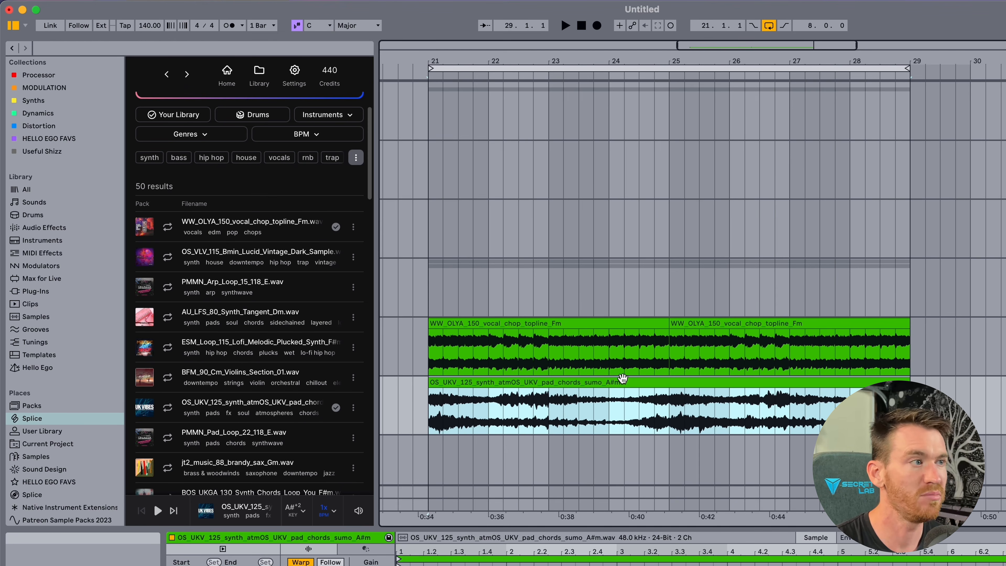
key("space")
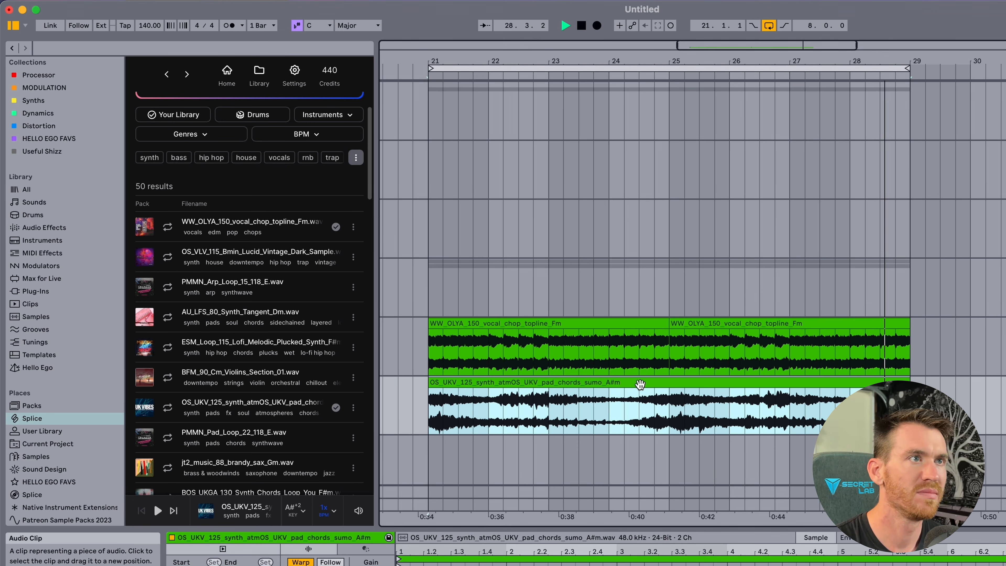
key("space")
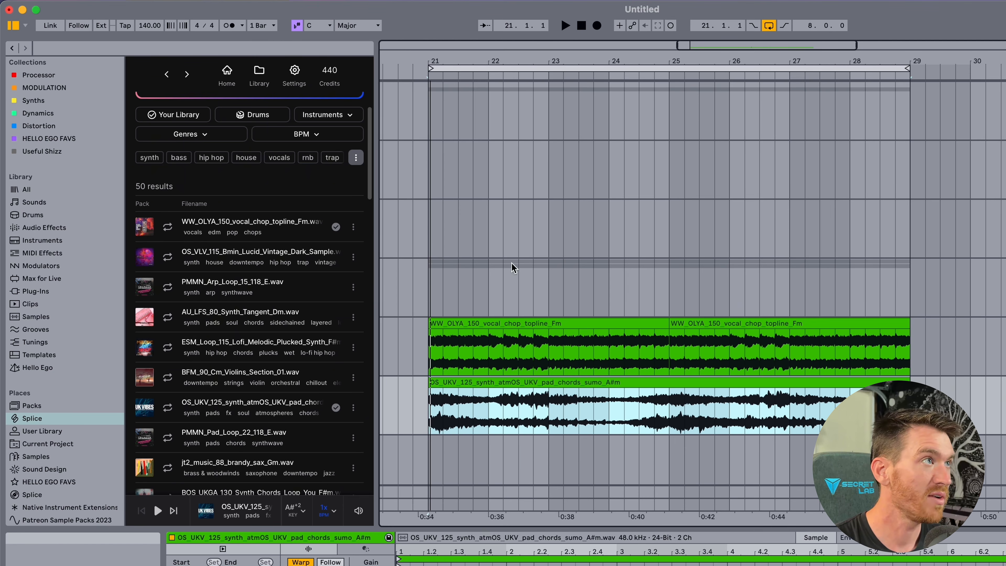
Show all Drums samples from Splice's Instruments categories and filter them by the grooves tag.
left_click(226, 76)
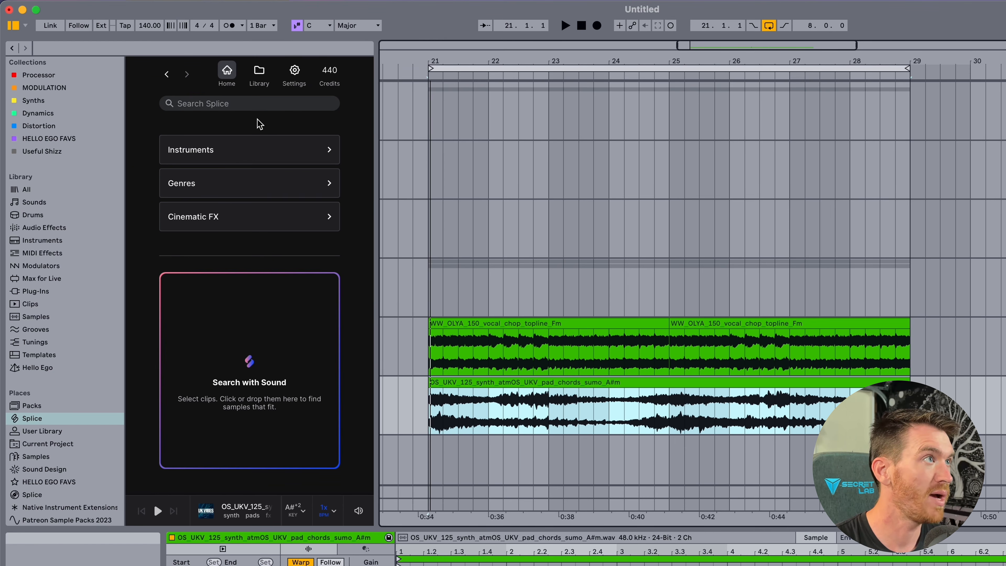
left_click(229, 147)
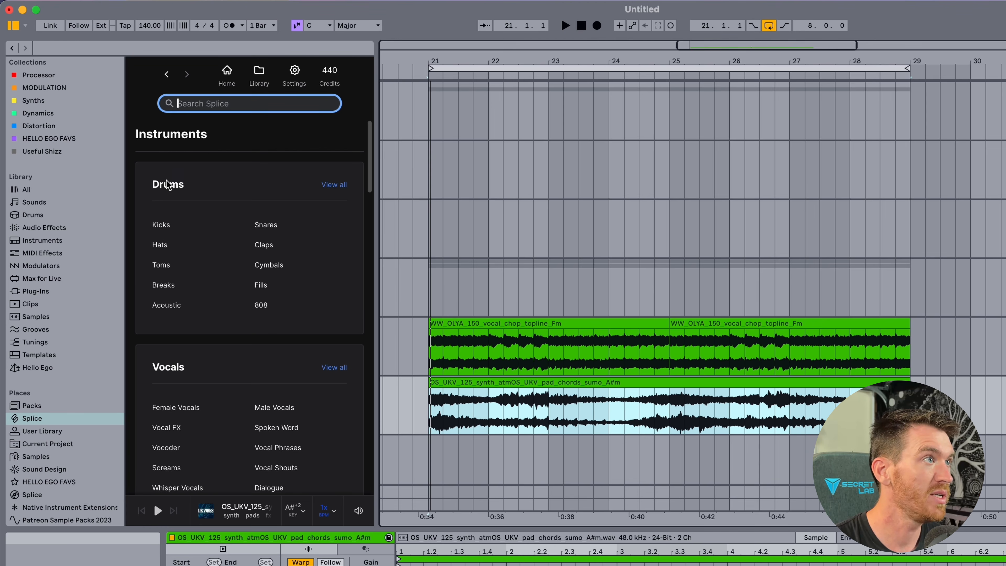
left_click(335, 185)
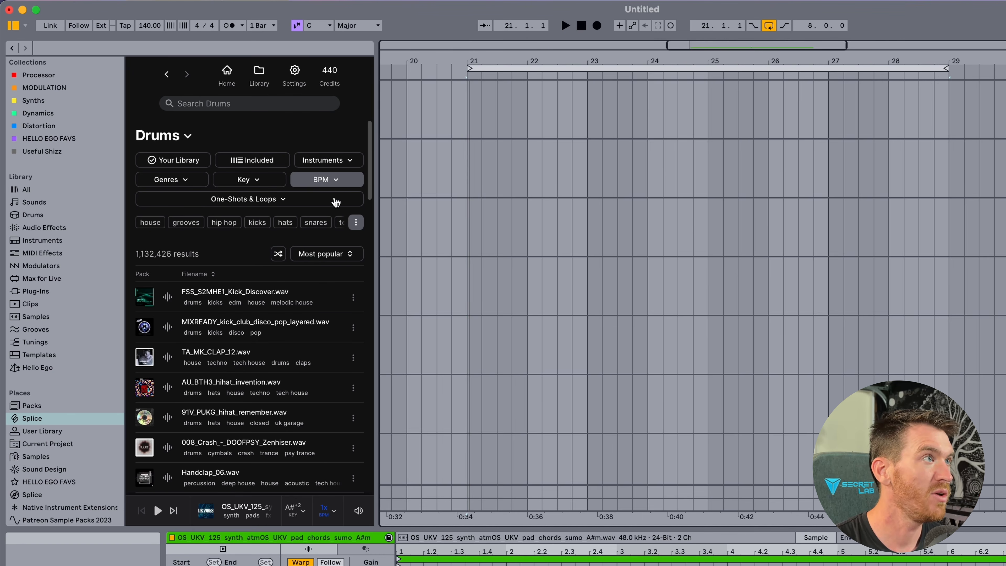
left_click(178, 225)
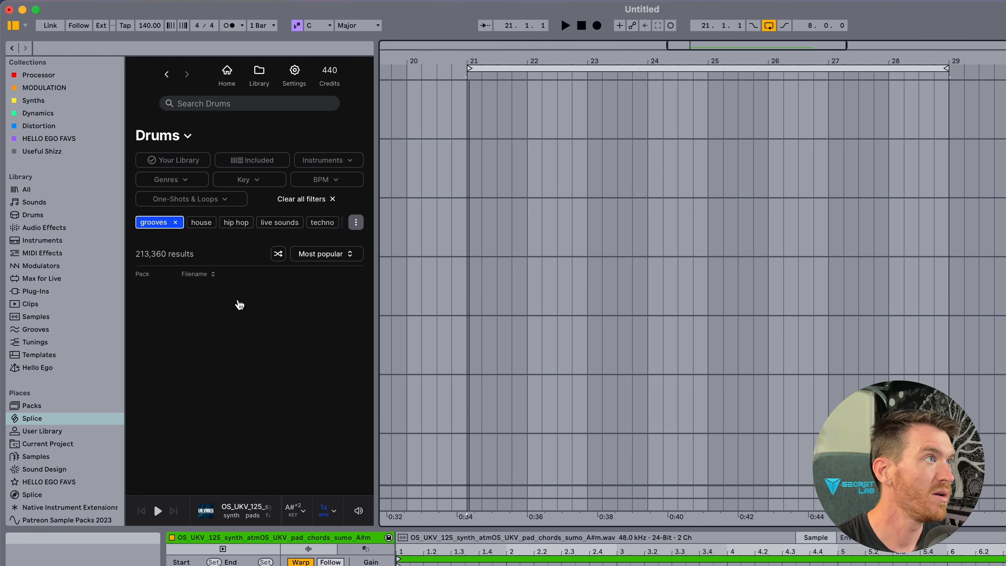
Audition the first four groove loops in sync with the arrangement, from OLIVER_98_drums_harlem_full to KMRBI_DNBR_174_drum_loop_journey.
left_click(171, 301)
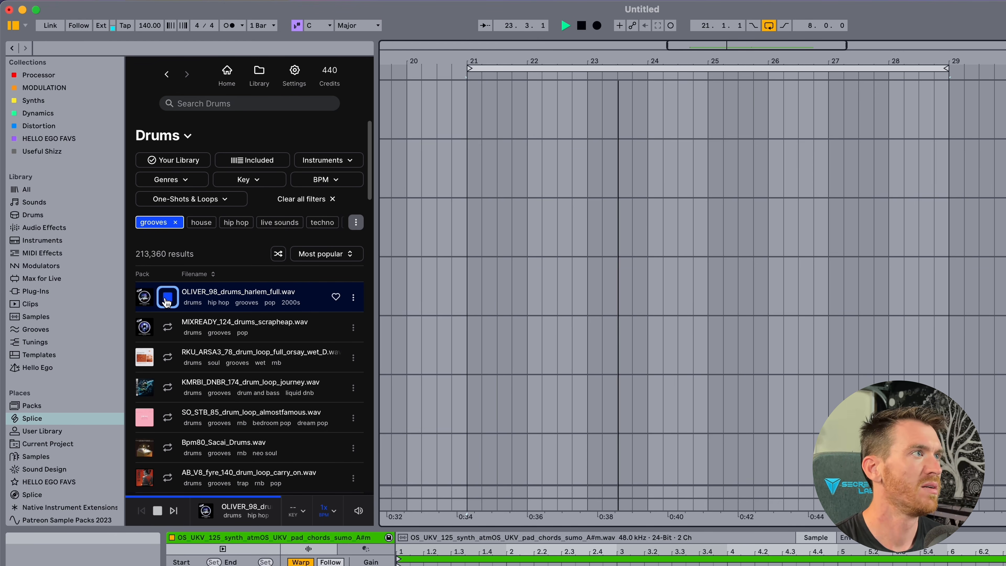
left_click(168, 327)
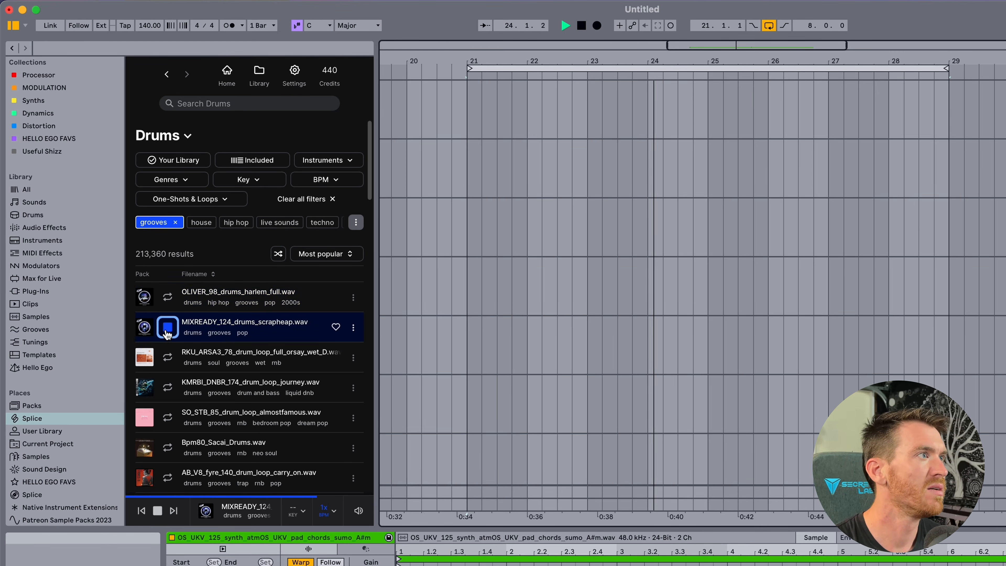
left_click(168, 358)
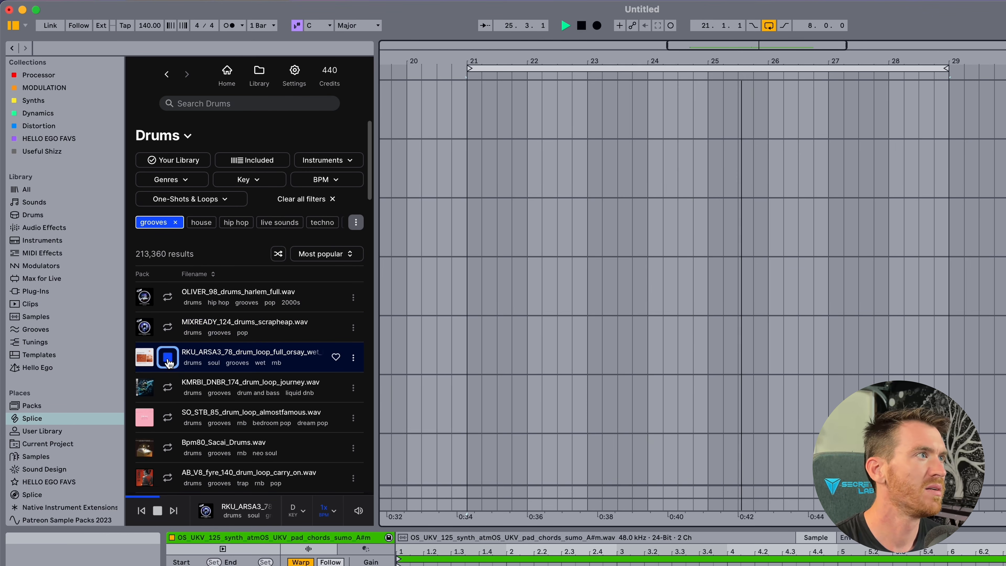
left_click(169, 388)
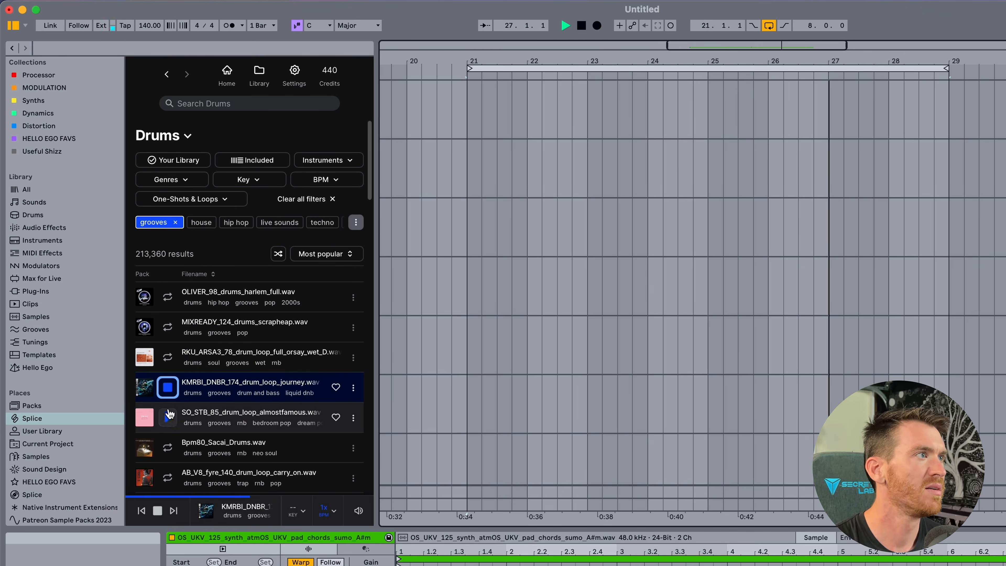
left_click(172, 395)
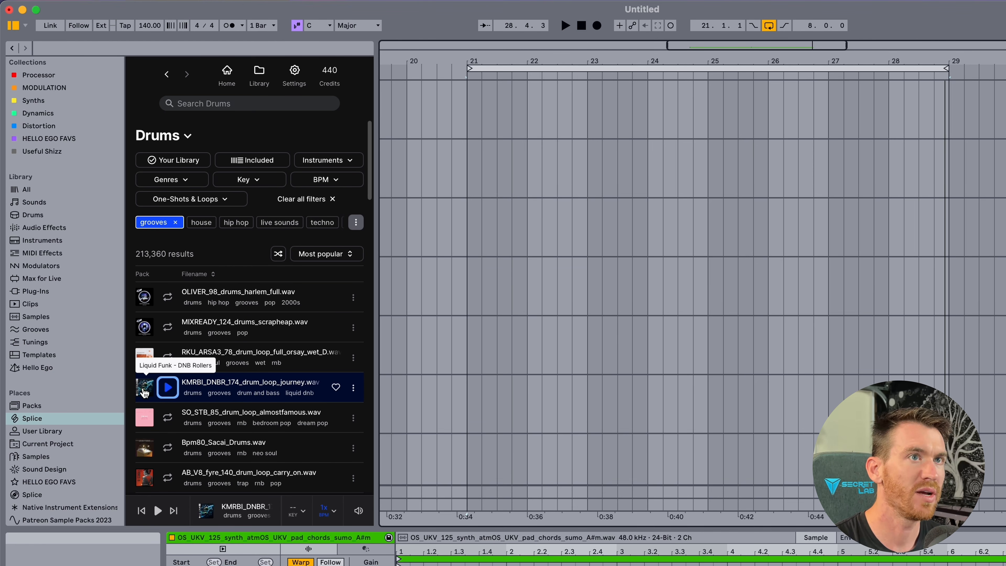
Place KMRBI_DNBR_174_drum_loop_journey at bar 21 on an empty audio track and duplicate it once to fill bars 21 to 29.
left_click_drag(144, 391, 464, 348)
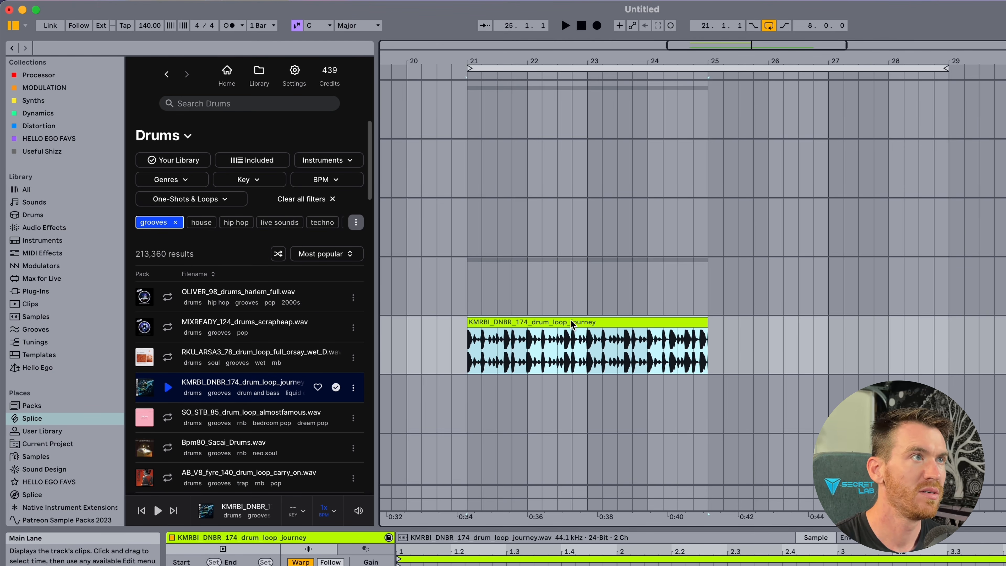
scroll(566, 322, "down", 4)
left_click_drag(555, 241, 549, 358)
key("super+d")
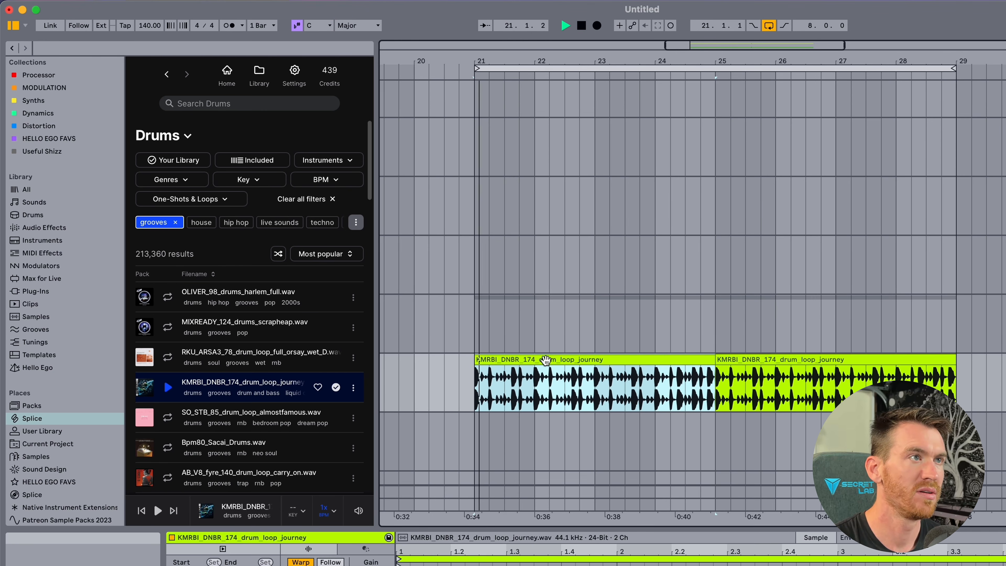
Fold empty tracks between the drum loops and the vocal clips while the layered loop plays.
scroll(546, 362, "down", 8)
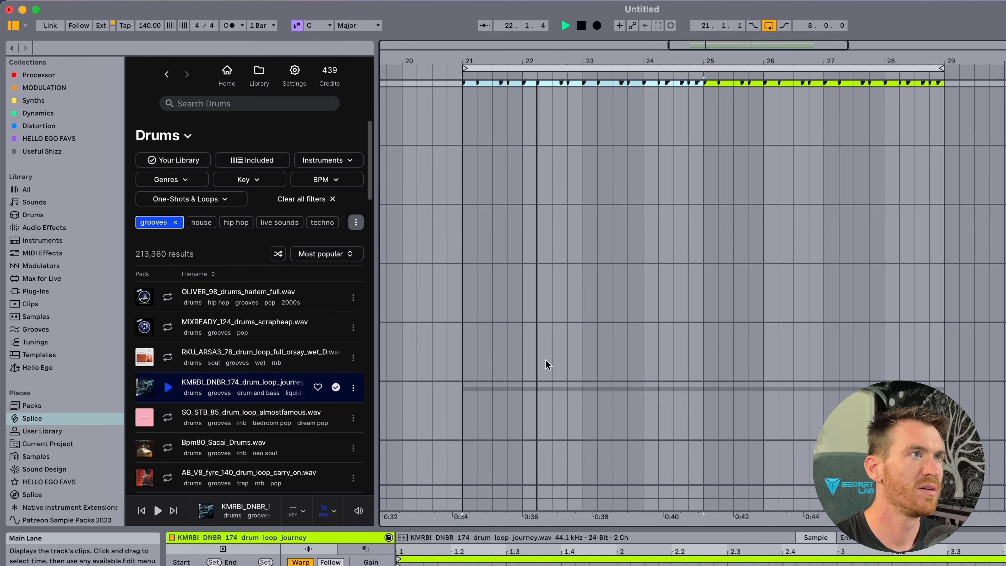
scroll(629, 145, "down", 3)
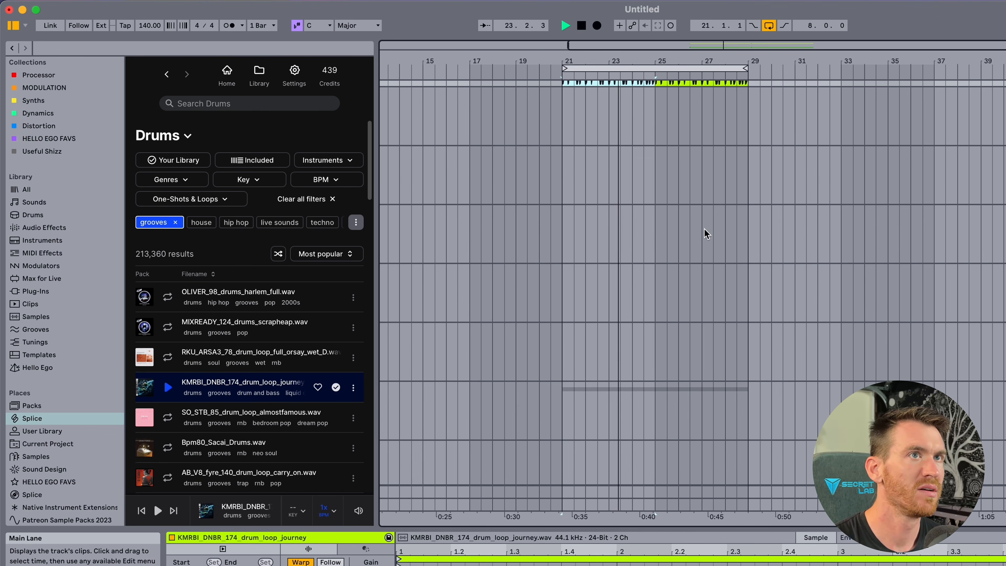
left_click(1005, 211)
left_click(1005, 211)
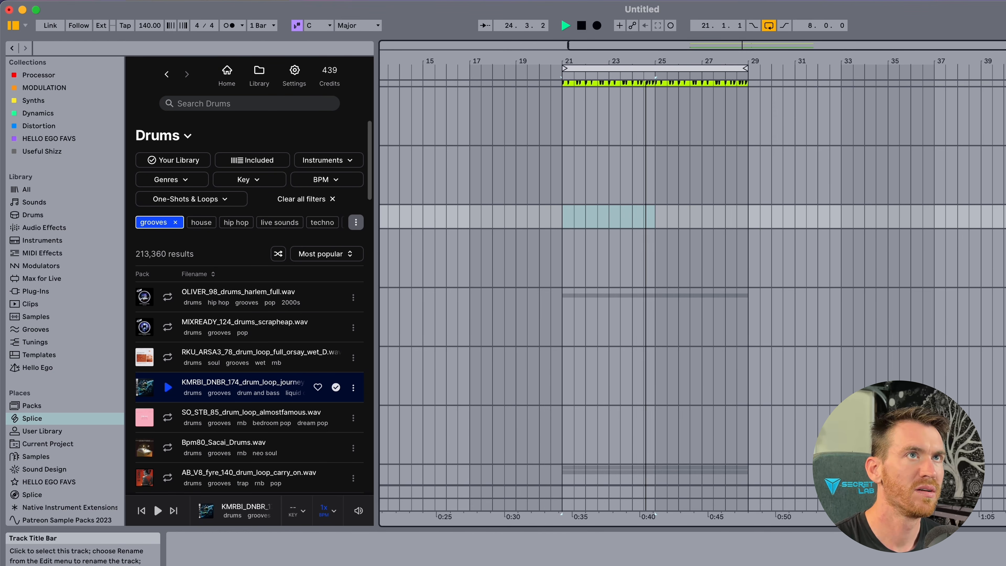
scroll(927, 198, "down", 5)
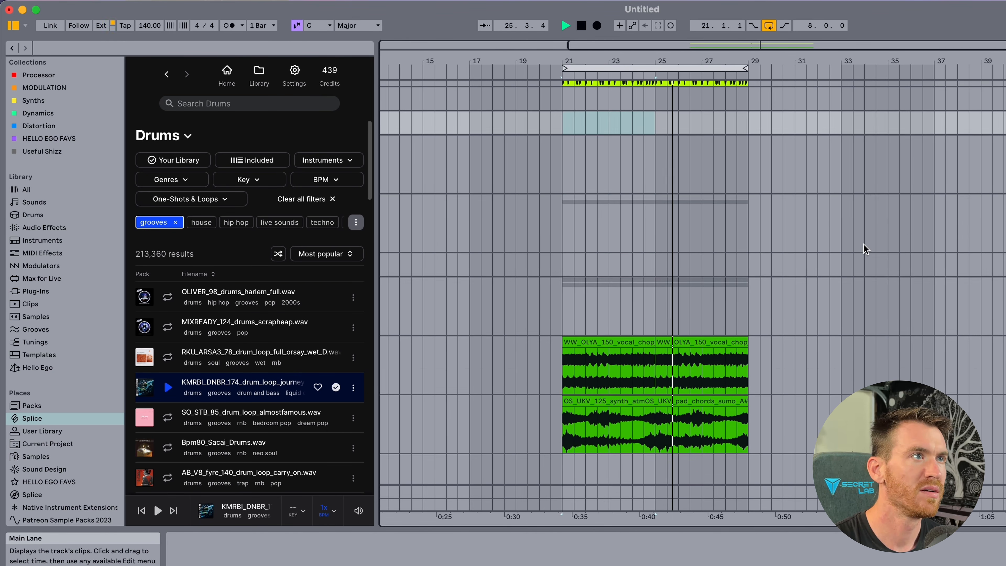
scroll(865, 249, "up", 2)
left_click(746, 343)
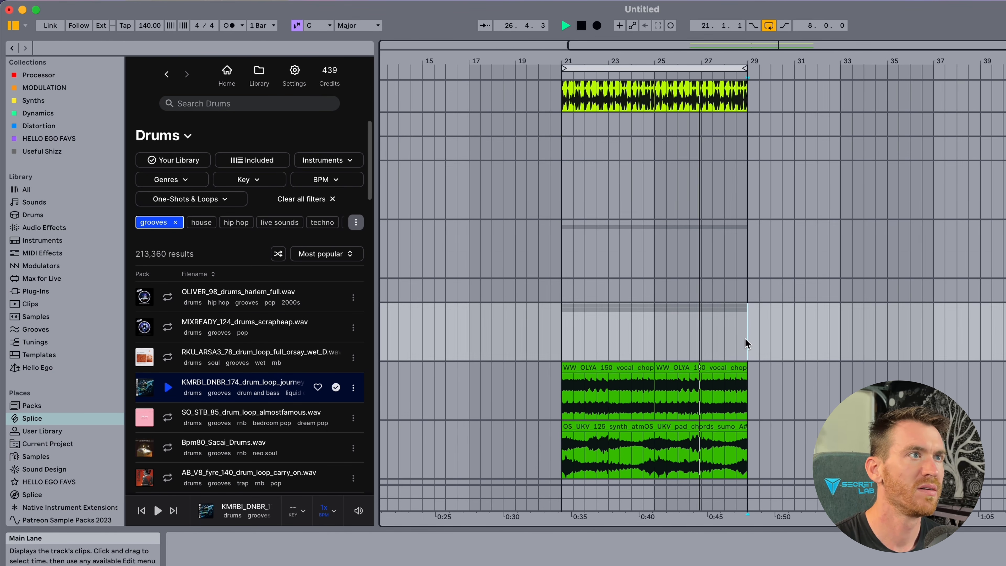
scroll(746, 343, "up", 7)
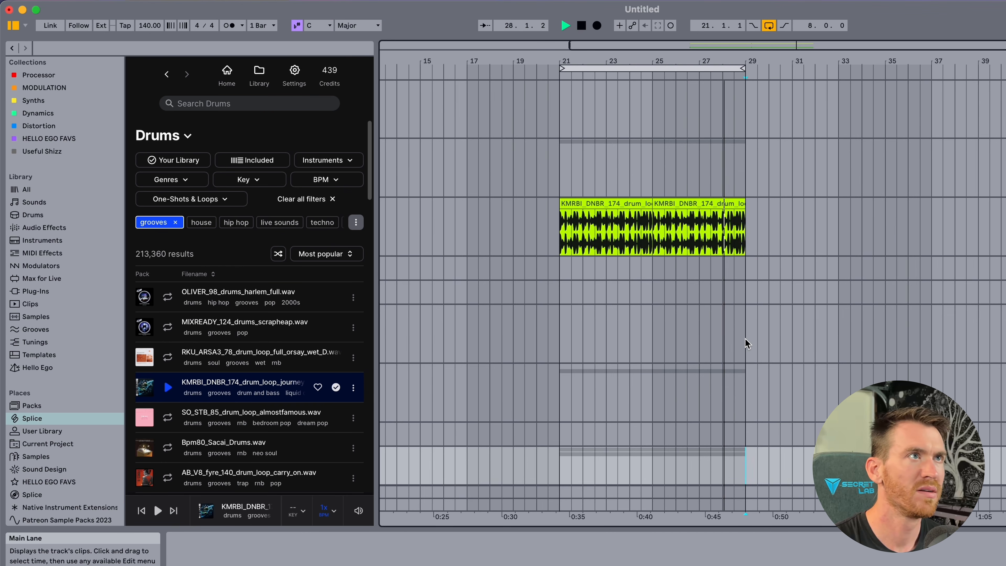
scroll(747, 343, "down", 5)
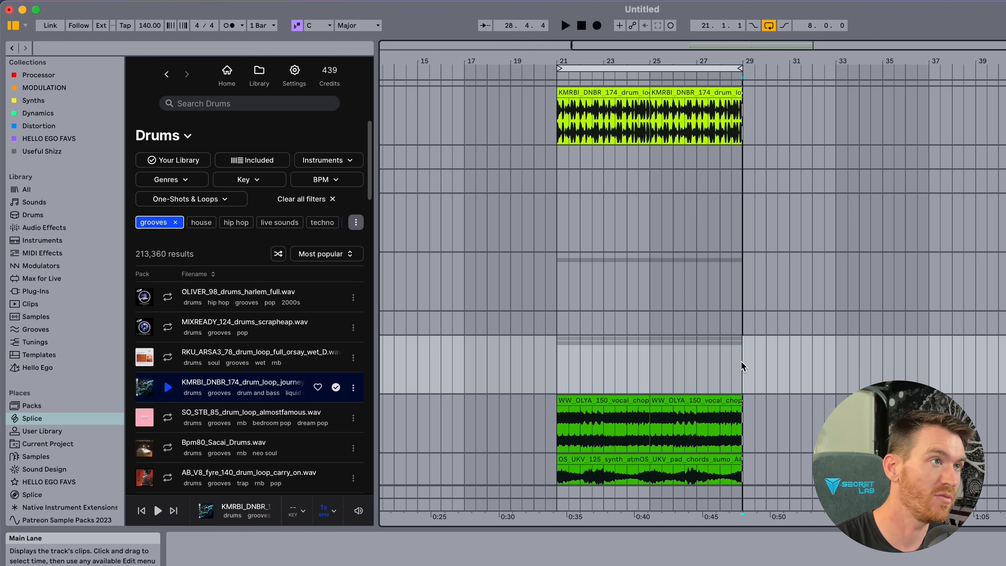
Limit the Drums samples to Included ones and remove the grooves tag filter.
left_click(265, 161)
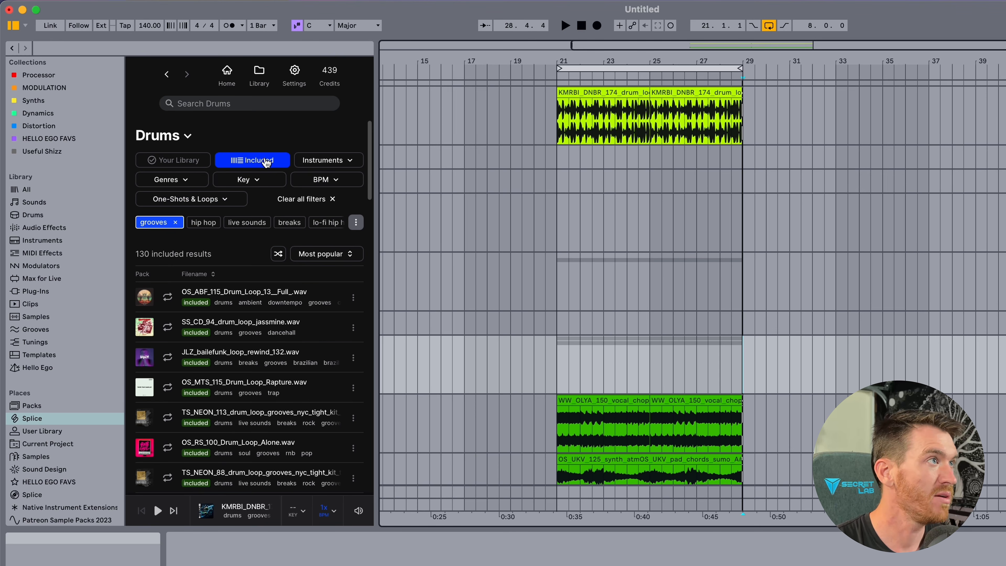
left_click(175, 222)
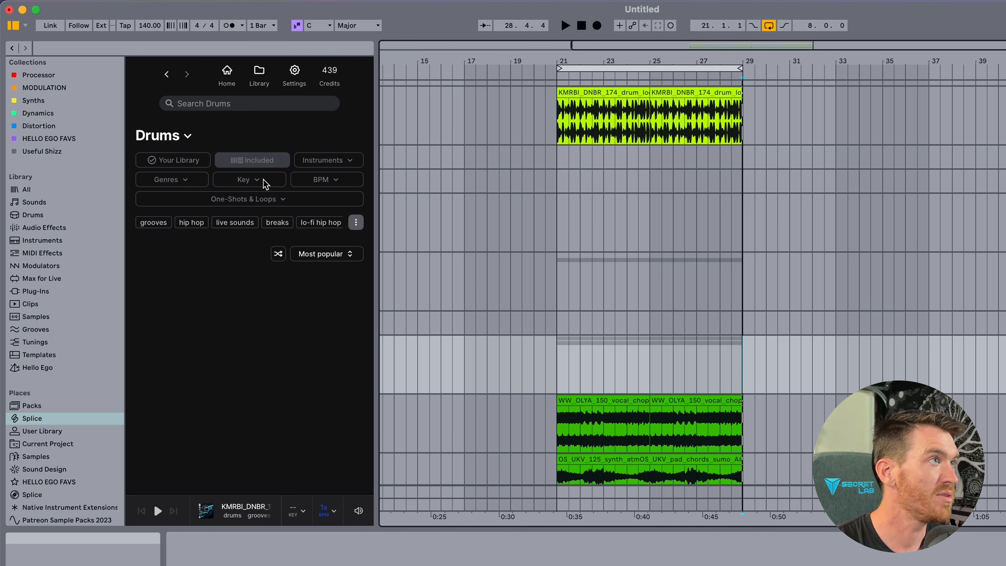
left_click(239, 165)
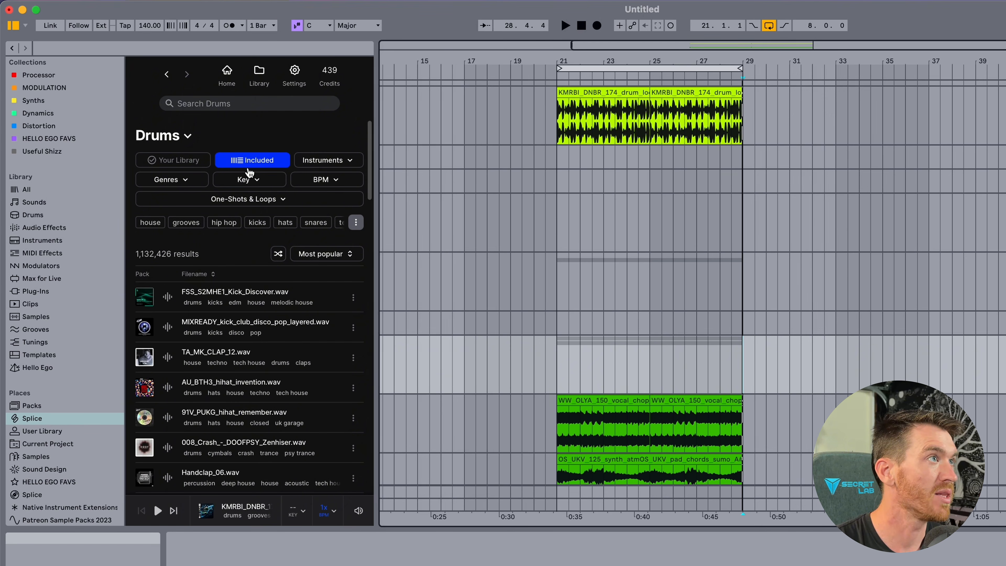
left_click(259, 161)
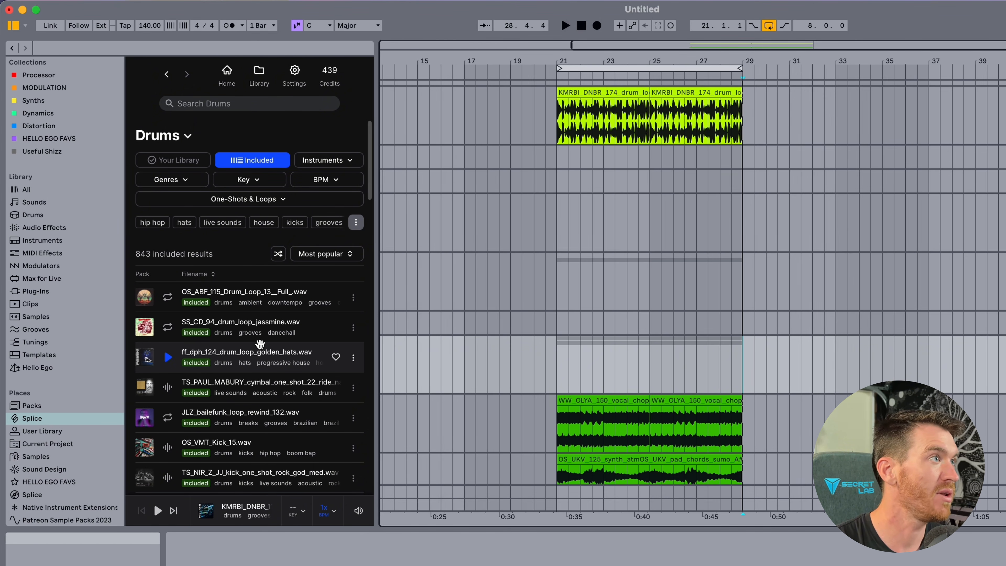
Look through the included Drums samples and switch the sample category to FX.
scroll(236, 321, "down", 6)
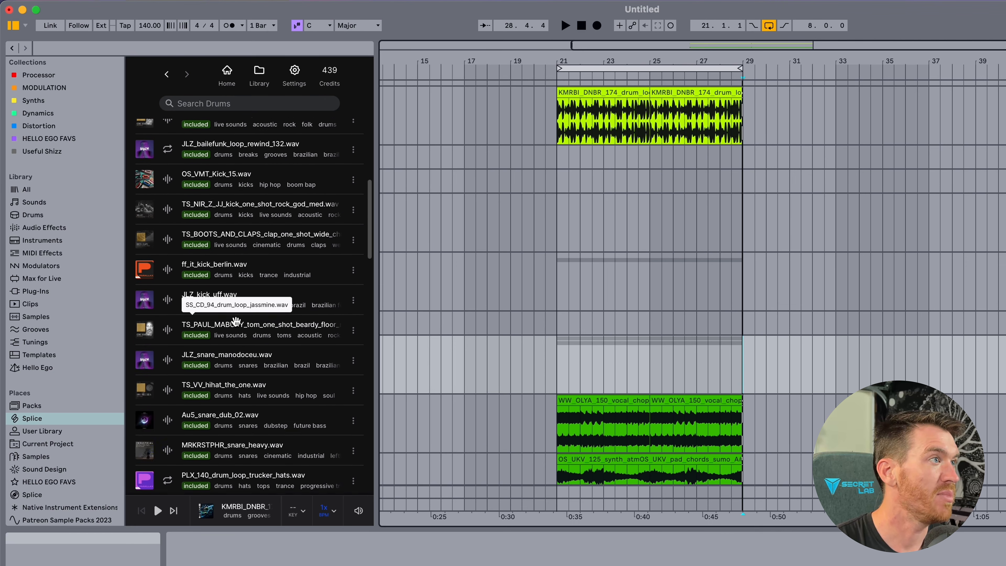
scroll(236, 321, "down", 12)
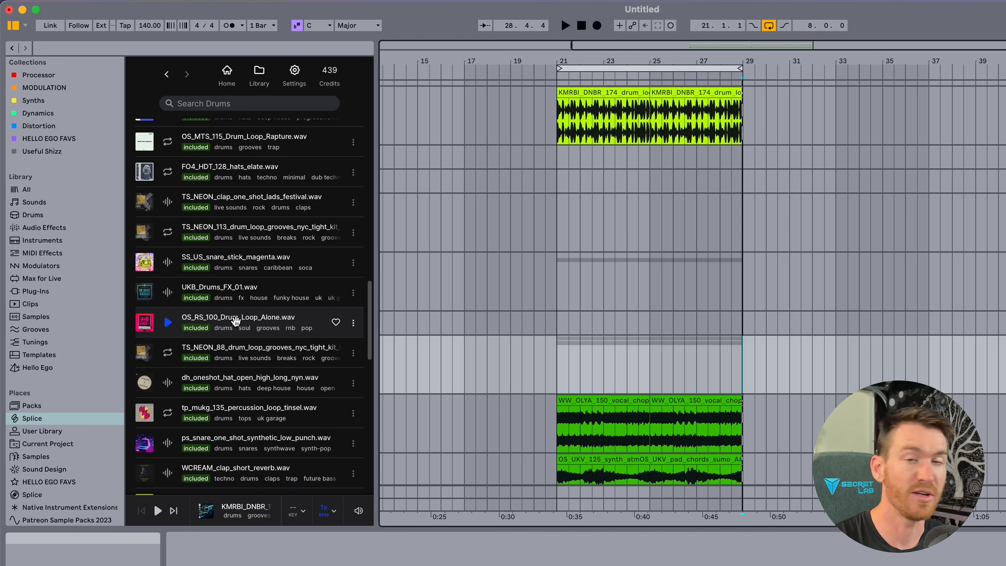
scroll(237, 125, "up", 18)
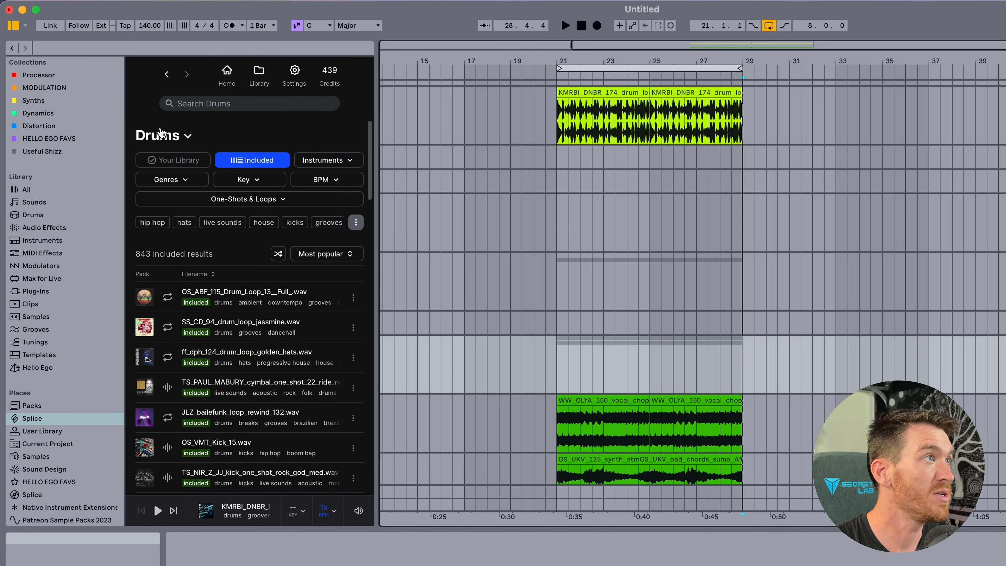
left_click(186, 137)
scroll(186, 268, "down", 15)
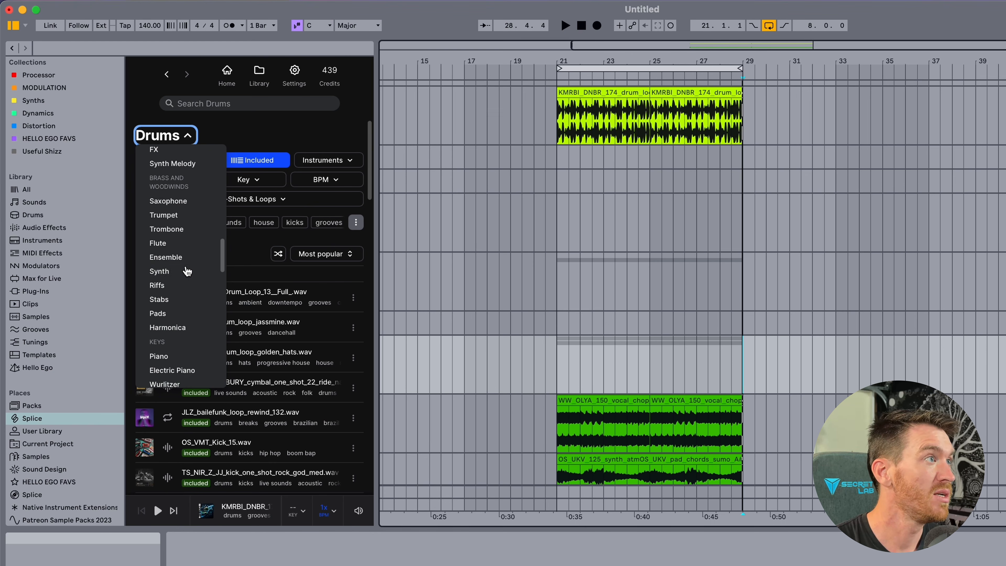
scroll(186, 268, "up", 4)
left_click(163, 280)
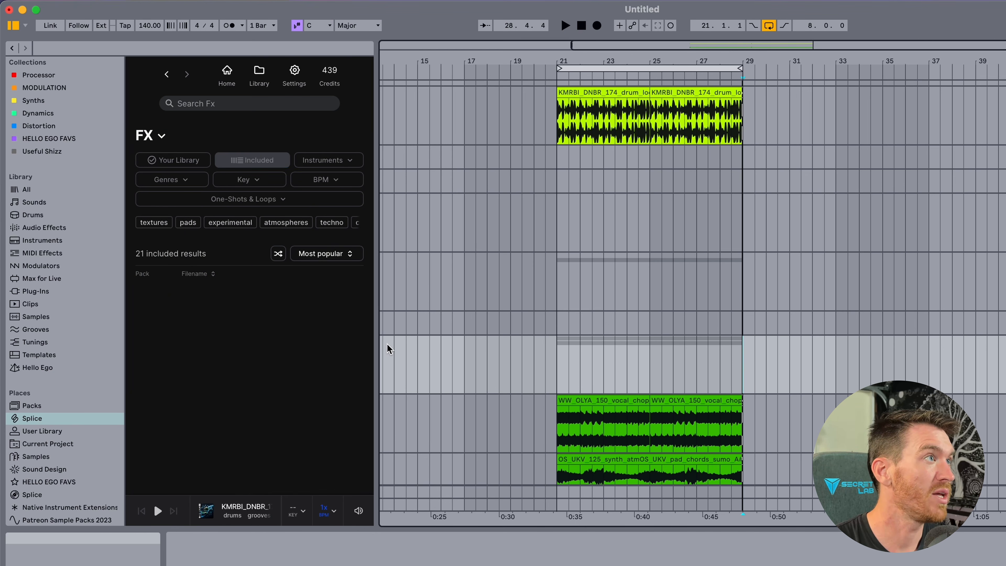
Set the playback start to bar 21 and audition the first three included FX samples, from FF_HFX_signature_lilac to RU_SF_120_DFAM_radar_C, with the arrangement.
scroll(578, 348, "down", 10)
left_click(548, 314)
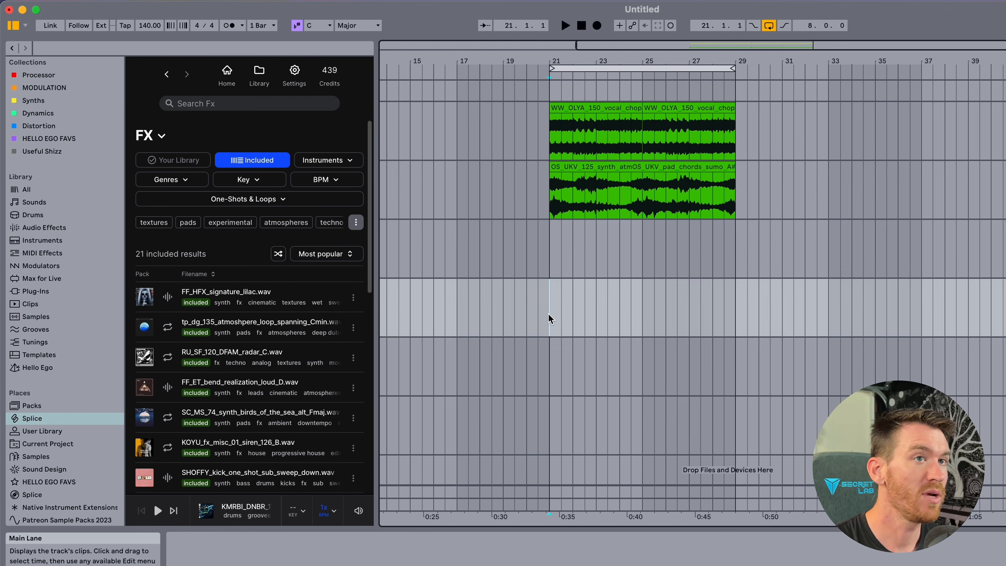
scroll(549, 313, "up", 5)
left_click(168, 297)
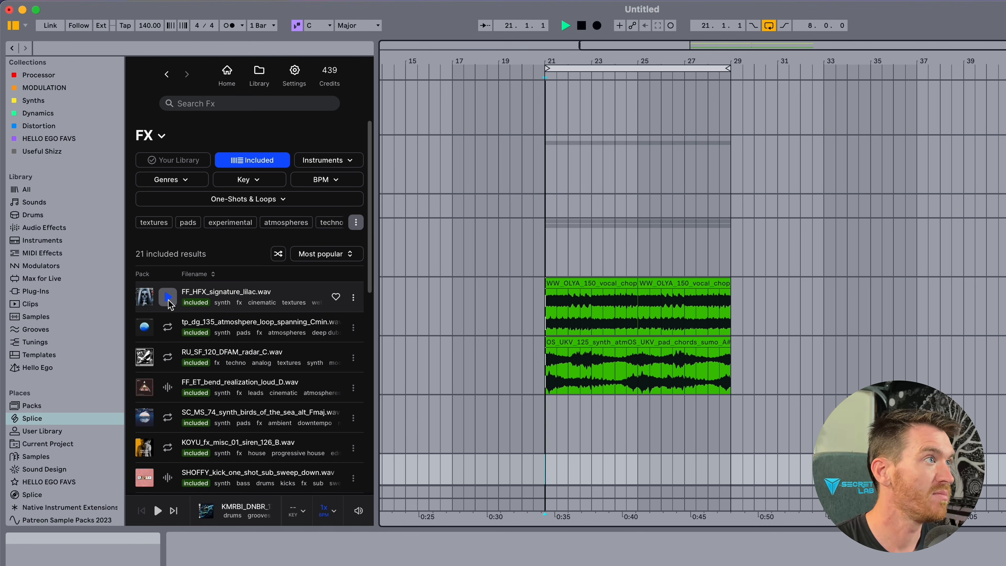
left_click(167, 327)
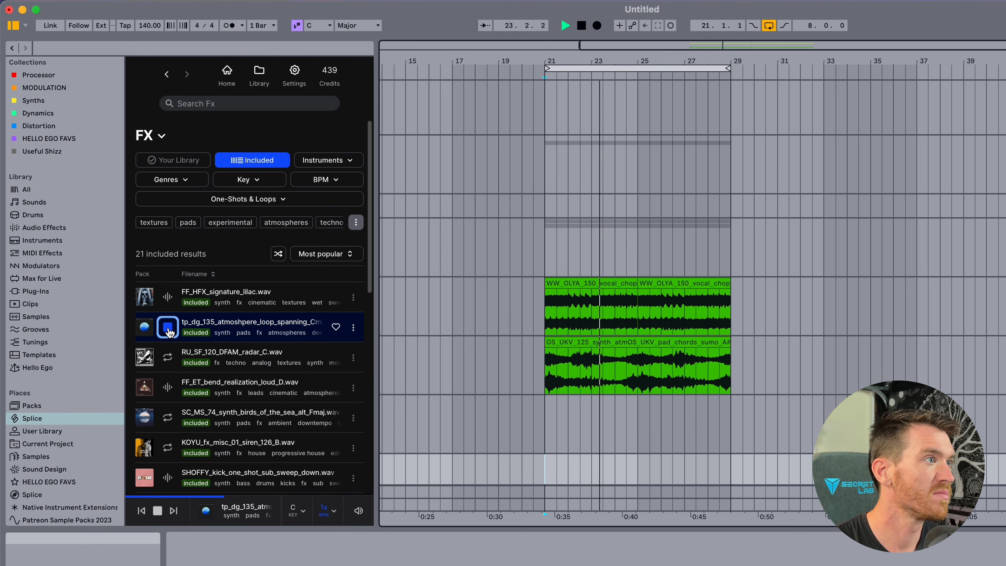
left_click(170, 358)
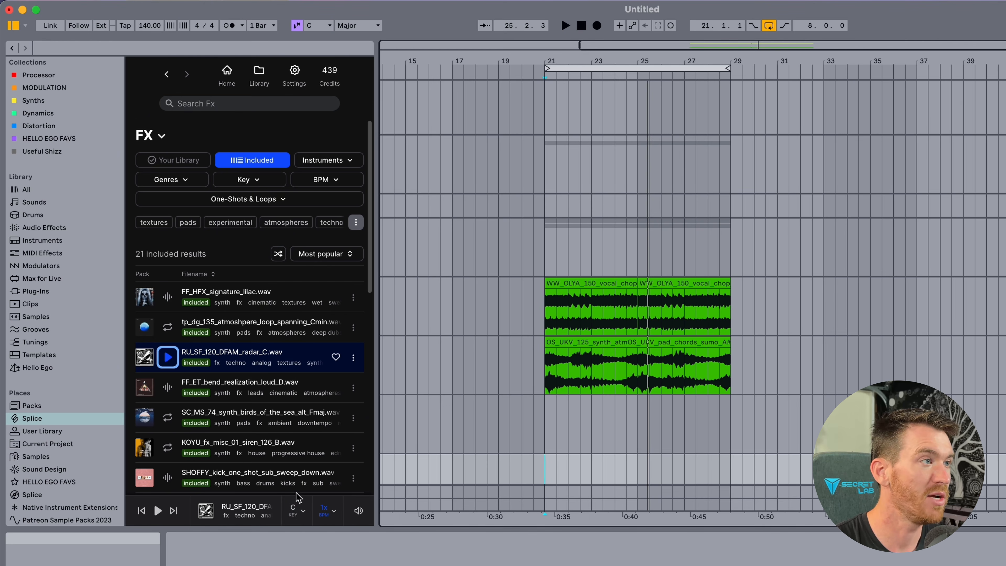
Transpose the sample previews to the key of F and audition FX samples from FF_HFX_signature_lilac to HEX_COUGAR_synth_loop_agatha_140_Em.
left_click(305, 514)
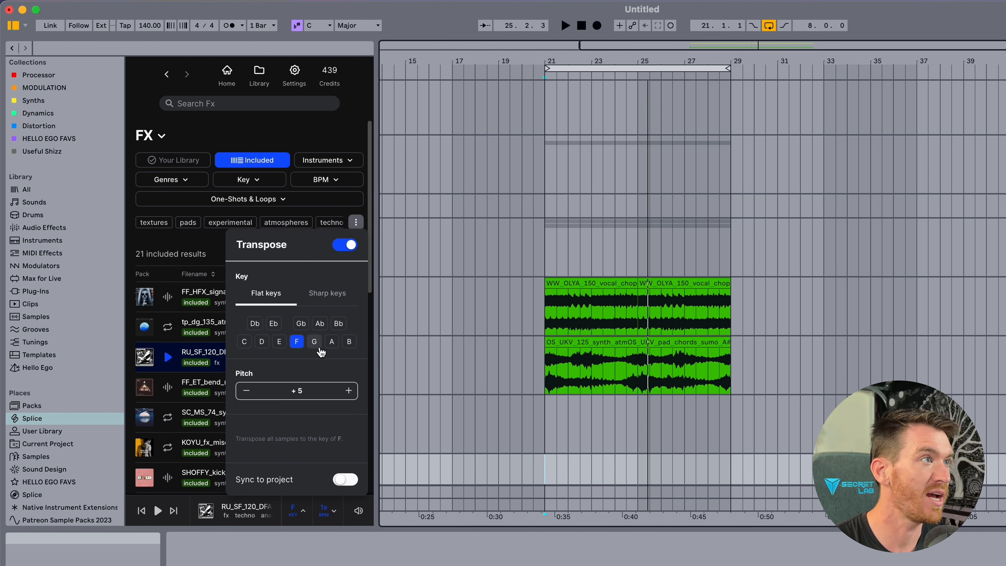
left_click(173, 354)
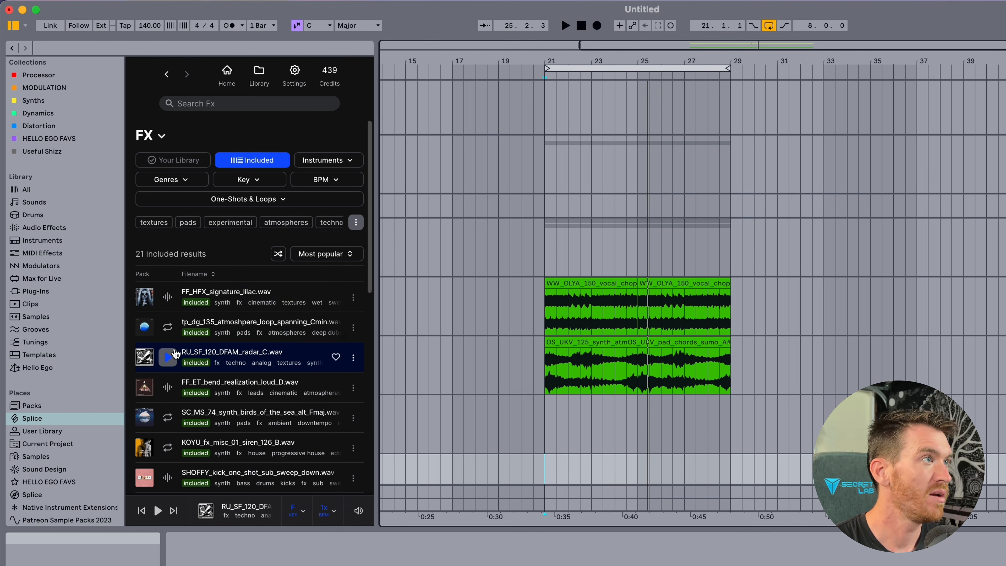
left_click(168, 298)
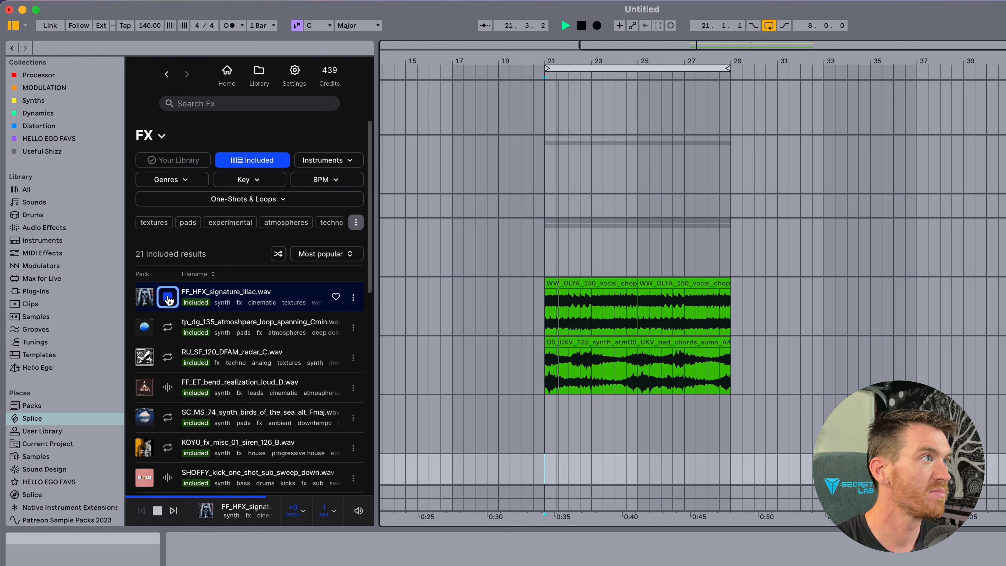
left_click(168, 327)
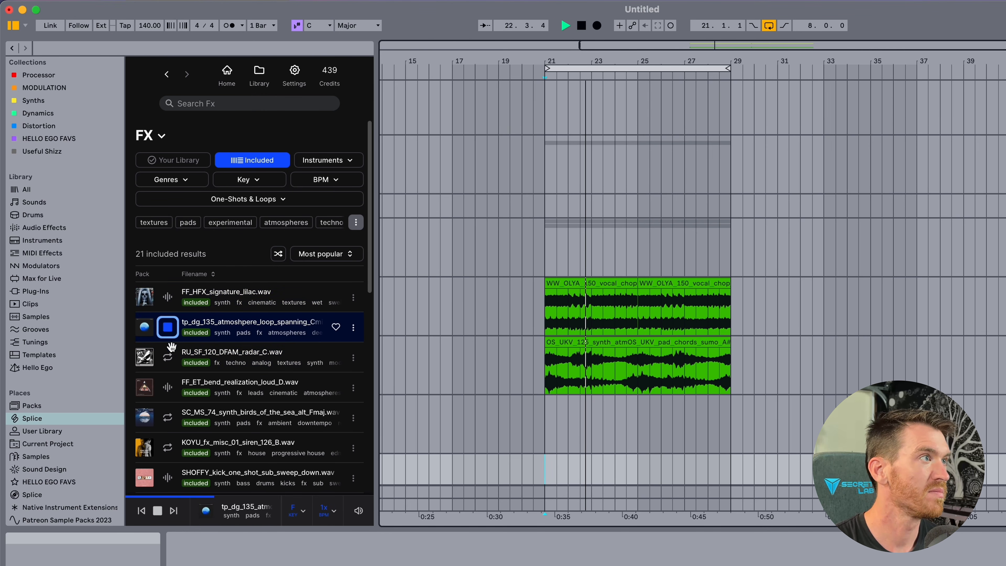
left_click(172, 359)
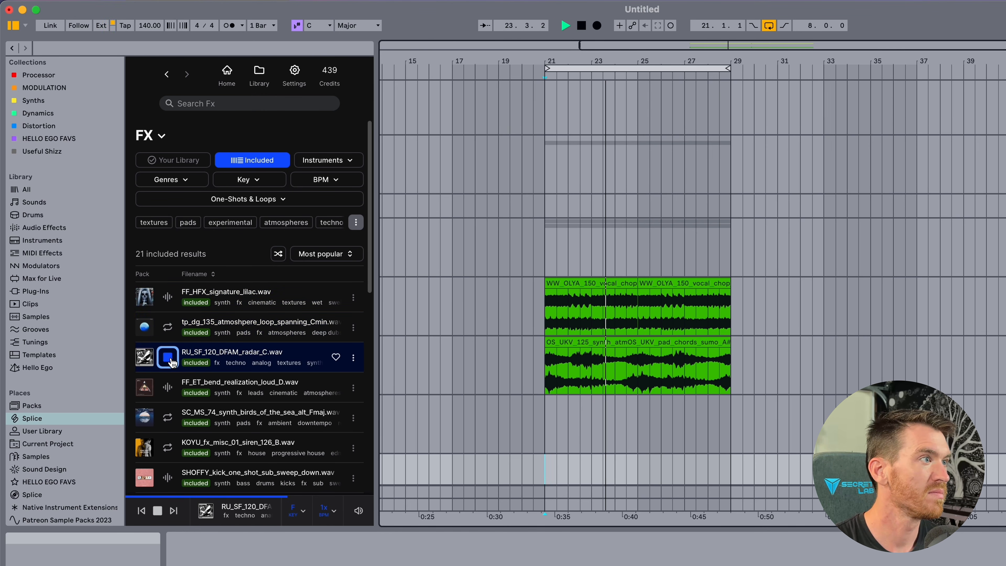
left_click(170, 390)
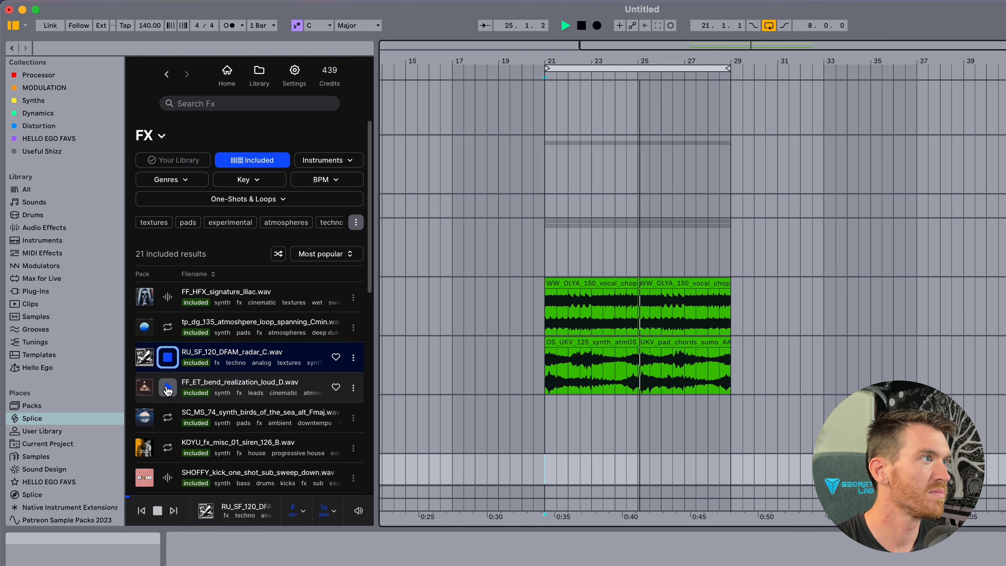
scroll(168, 391, "down", 2)
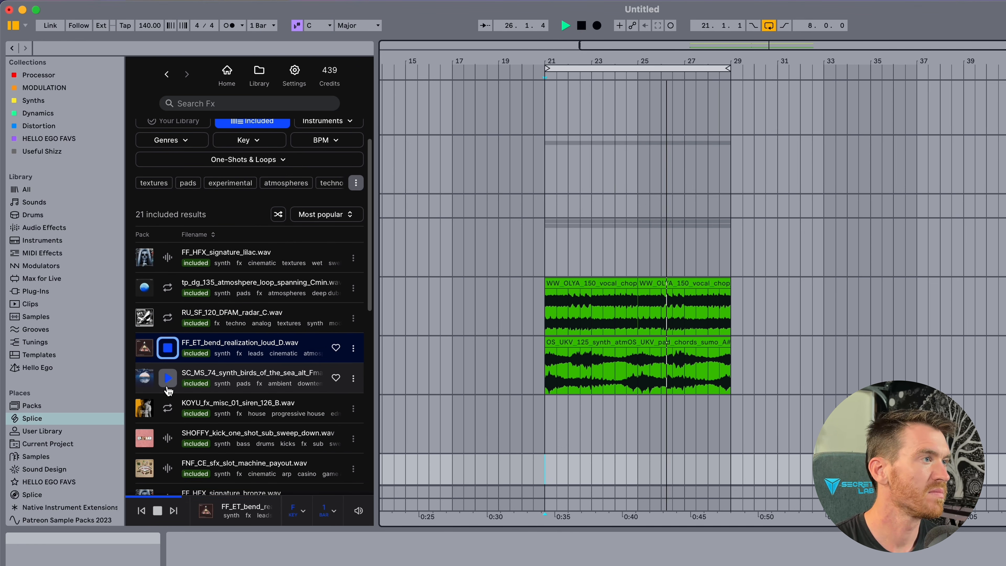
left_click(168, 391)
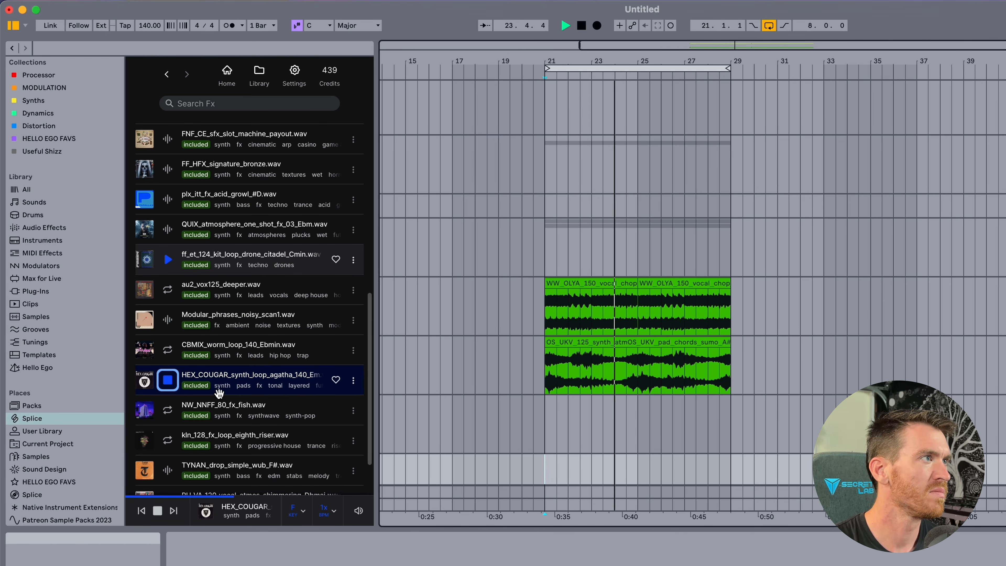
key("space")
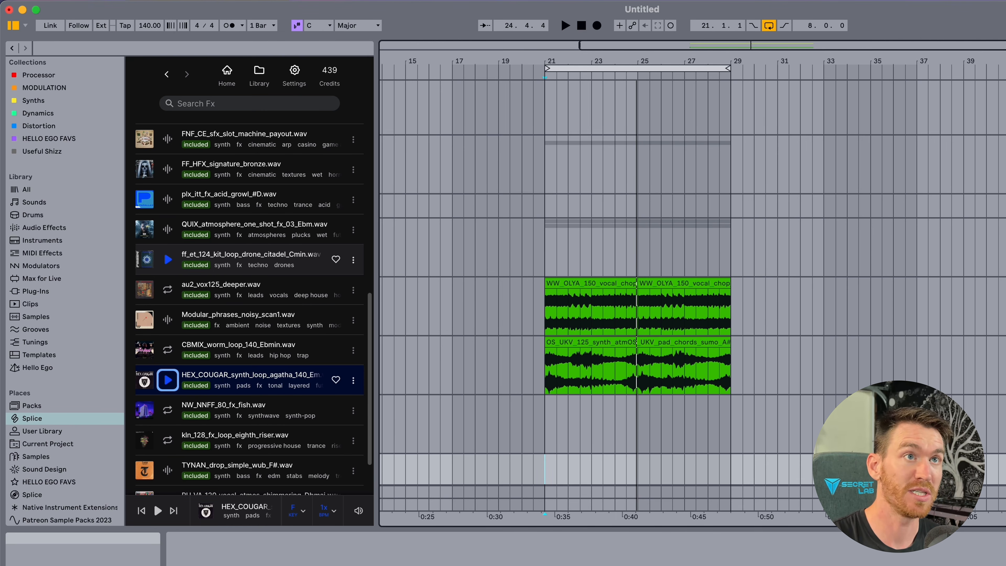
Place HEX_COUGAR_synth_loop_agatha_140_Em at bar 21 on an empty audio track above the vocal clips.
scroll(807, 256, "up", 3)
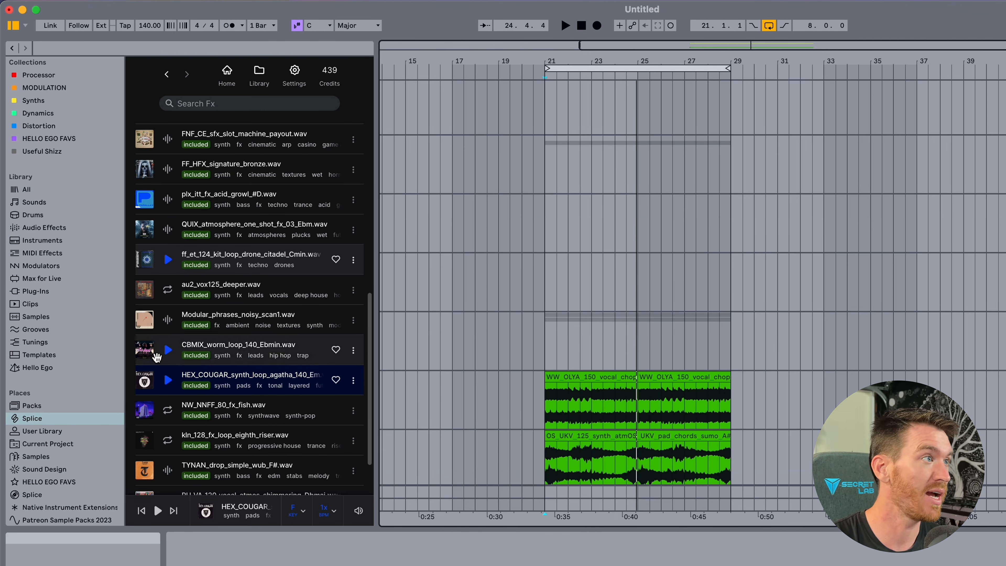
left_click_drag(146, 383, 544, 291)
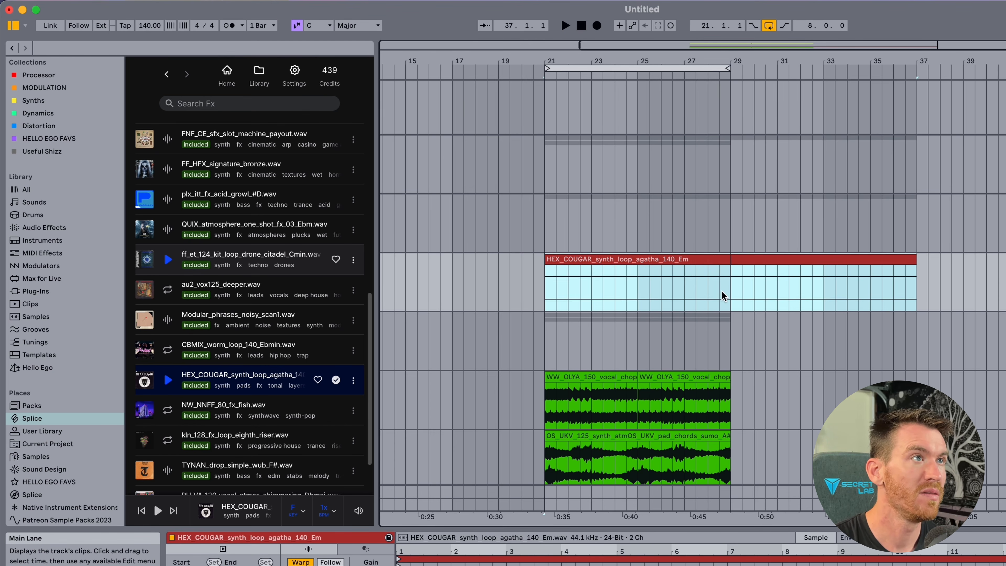
left_click(668, 258)
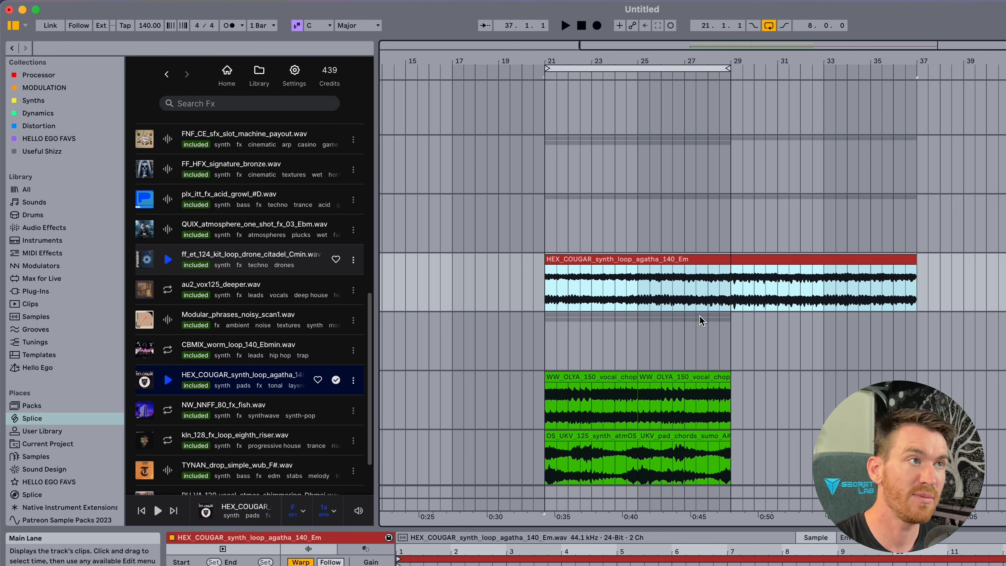
Duplicate the eight bars of vocal, pad and drum clips so they extend to bar 37 like the synth loop.
left_click(563, 379)
scroll(563, 380, "down", 3)
left_click(699, 387, "shift")
key("super+d")
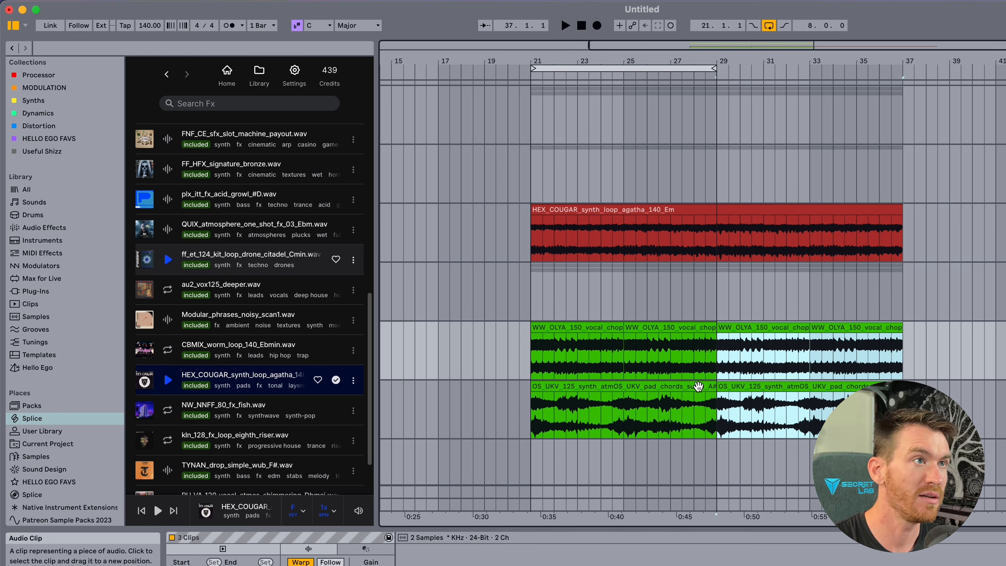
scroll(698, 387, "up", 10)
left_click(675, 215)
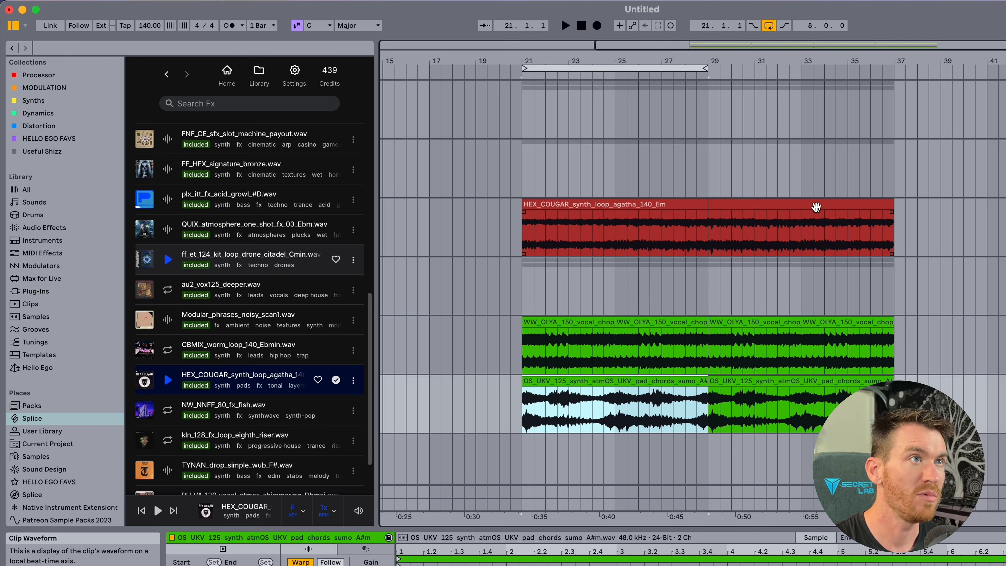
Set the arrangement loop to bars 21 to 37 across all layered clips and play them back.
left_click(815, 205, "shift")
key("super+l")
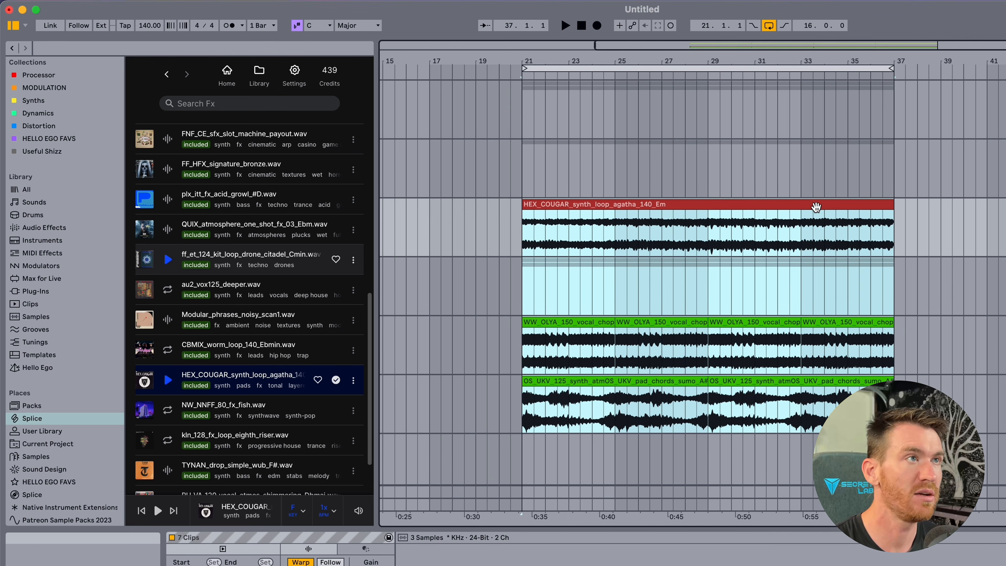
key("space")
left_click(815, 206)
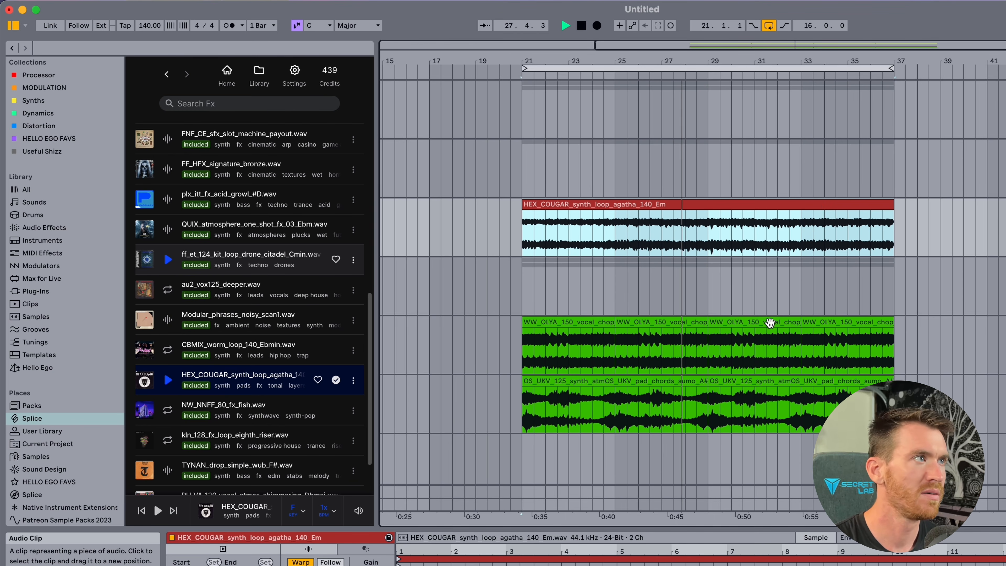
left_click(769, 323)
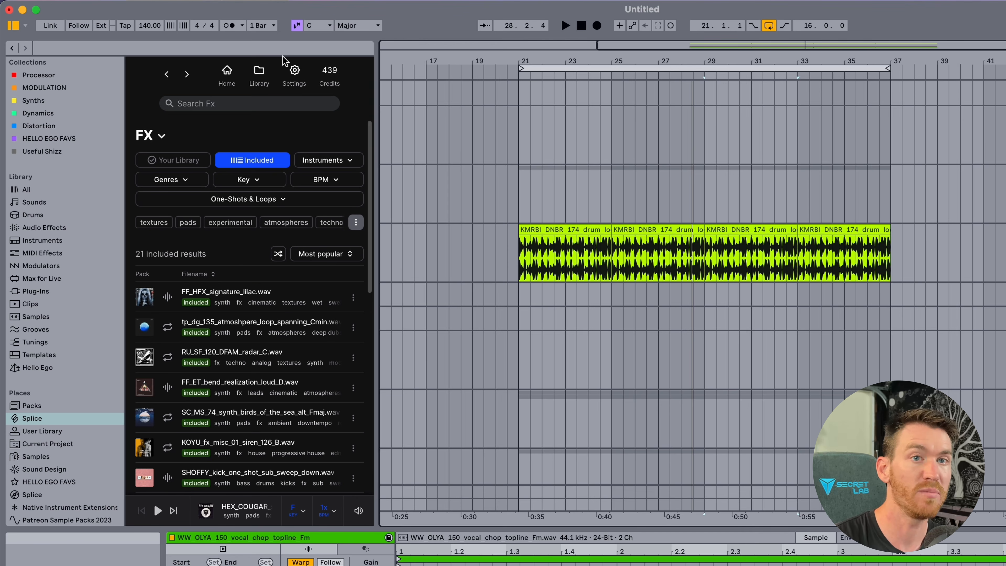
View the downloaded samples in Your Library, and inspect the local Splice folder's sounds and packs subfolders in the browser.
left_click(263, 73)
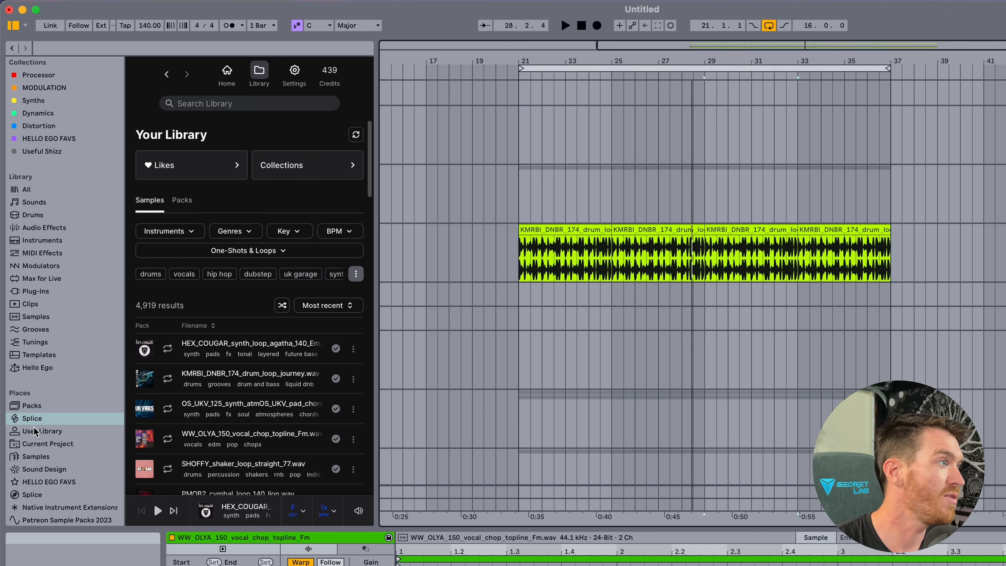
left_click(36, 497)
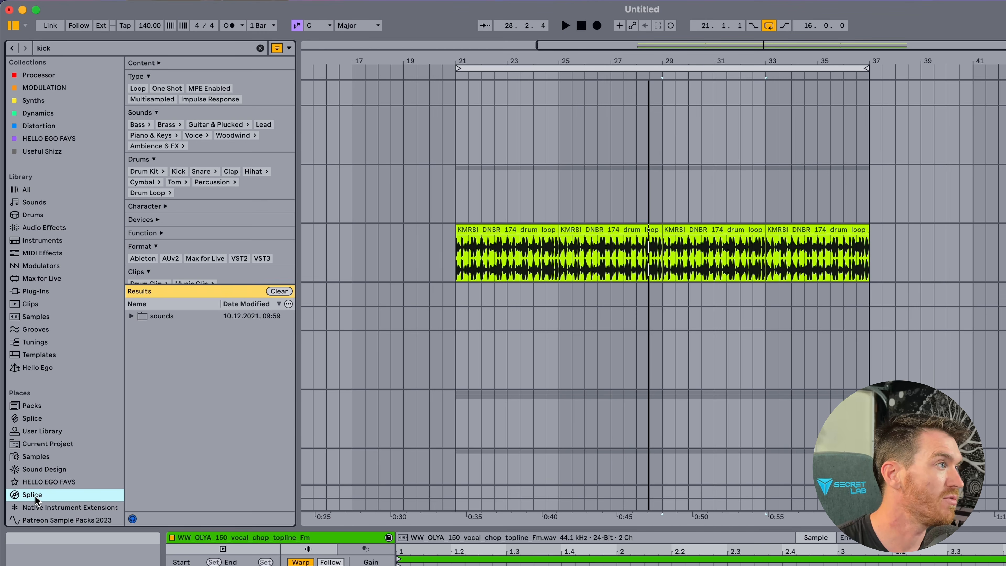
left_click(131, 216)
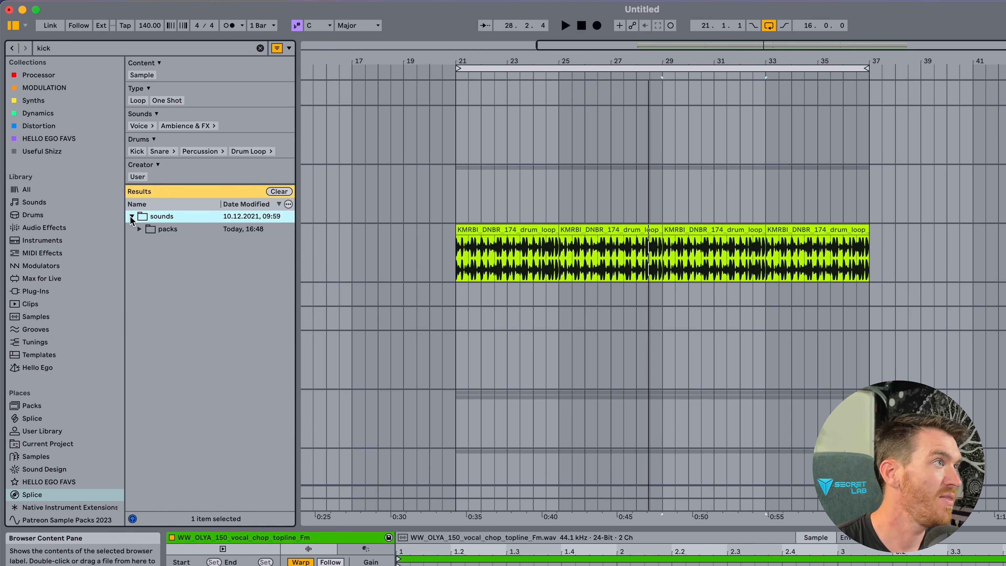
left_click(140, 229)
left_click(148, 241)
left_click(155, 254)
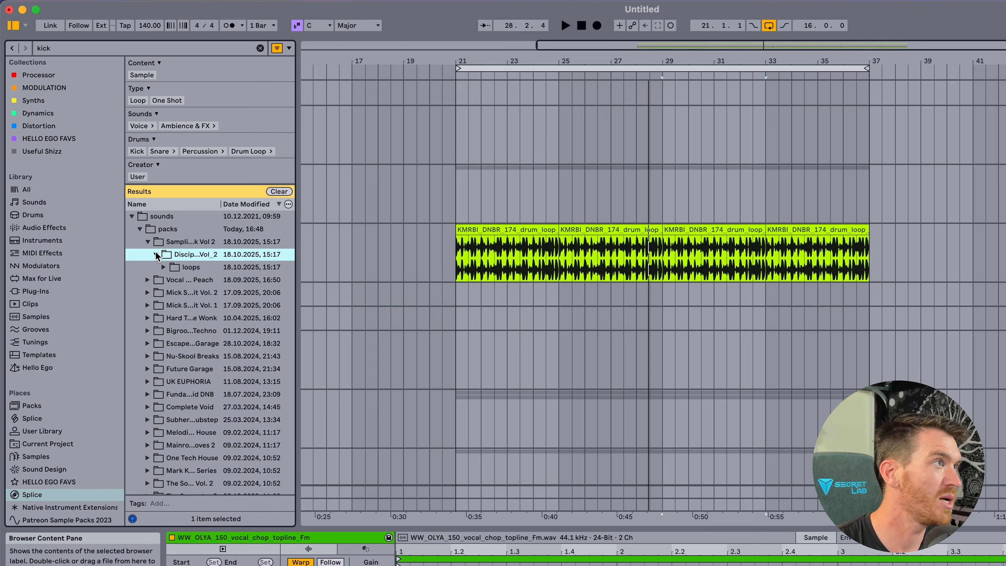
left_click(148, 242)
left_click(140, 229)
left_click(130, 216)
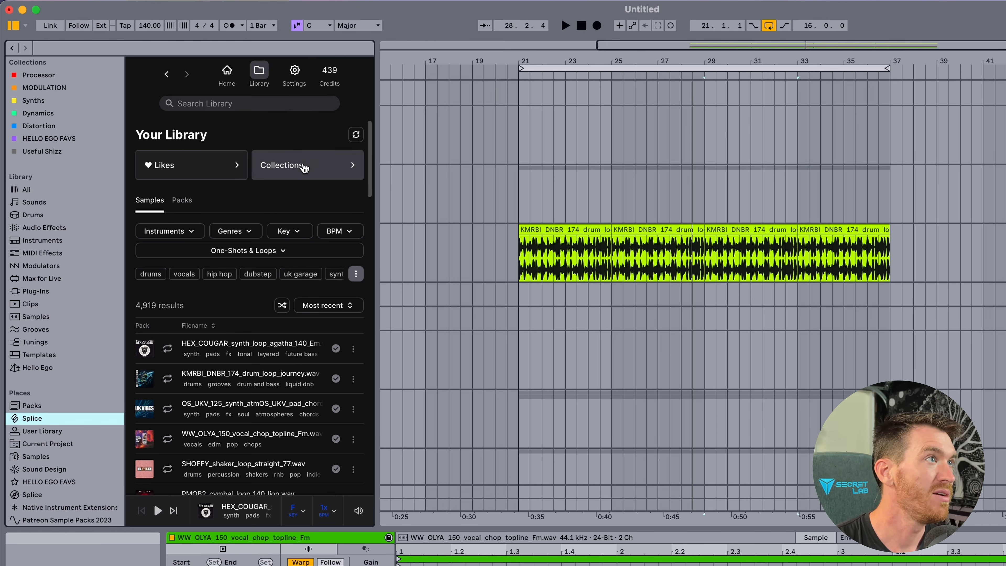
Play the first drum clip and audition the library sirens Kit_05_Siren, FL_DS2_Kit04_Siren_One_Shot and the 91V_SGU operator phone one-shot over it.
scroll(287, 315, "down", 1)
scroll(287, 315, "down", 20)
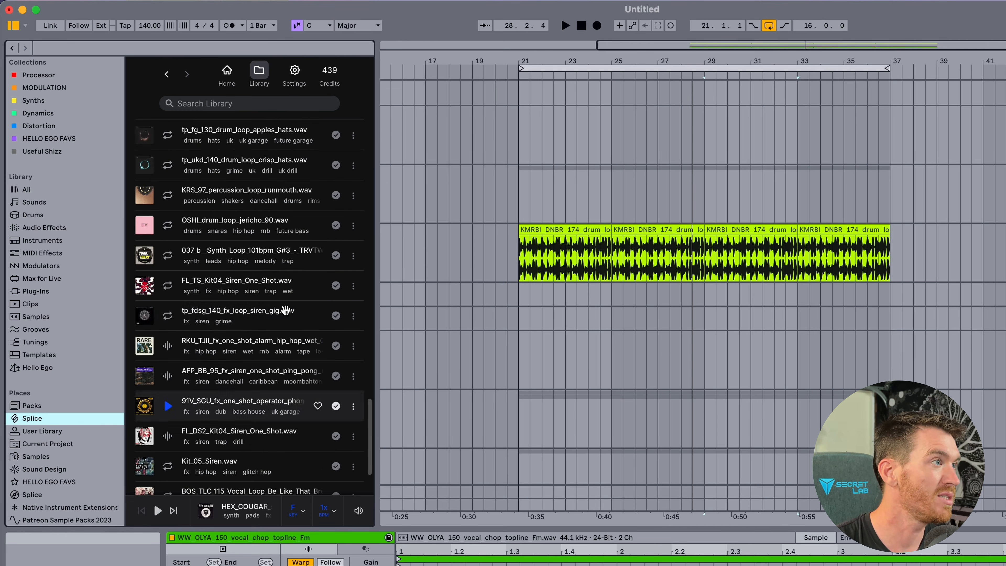
left_click(574, 229)
key("space")
left_click(168, 386)
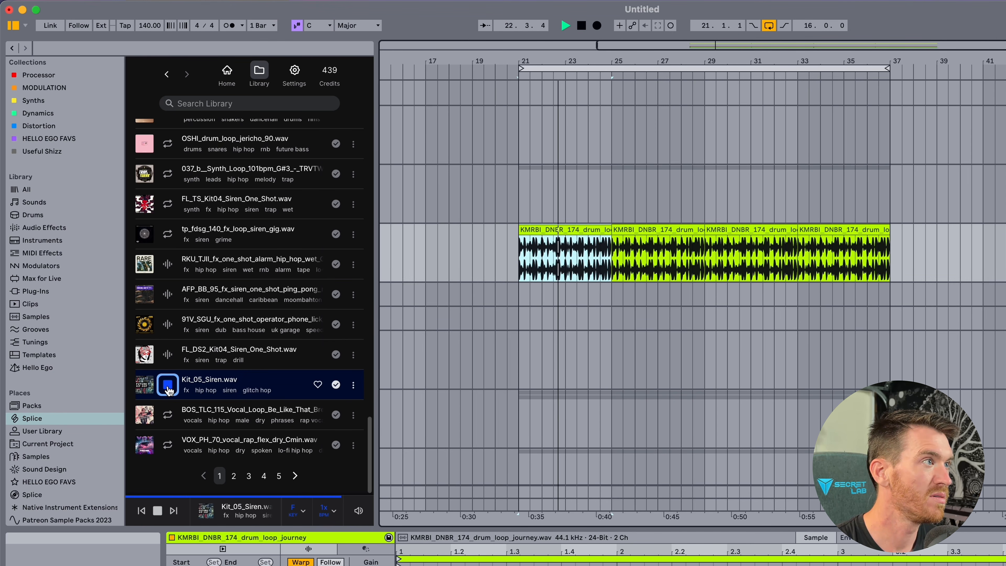
left_click(168, 355)
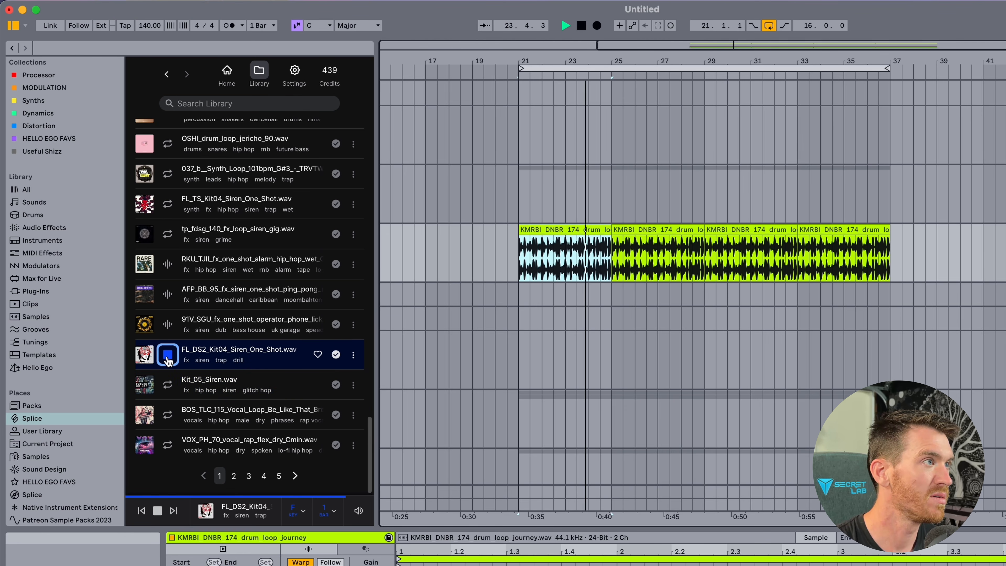
left_click(167, 324)
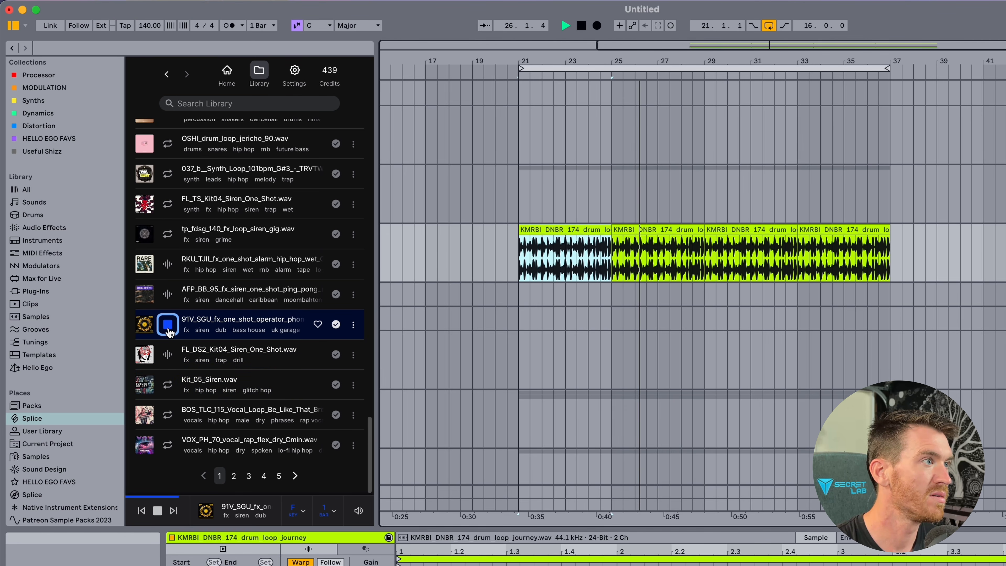
Audition the AFP_BB_95 siren one-shot and the RKU_TJII alarm one-shot from the library against the drum clip.
key("space")
left_click(169, 294)
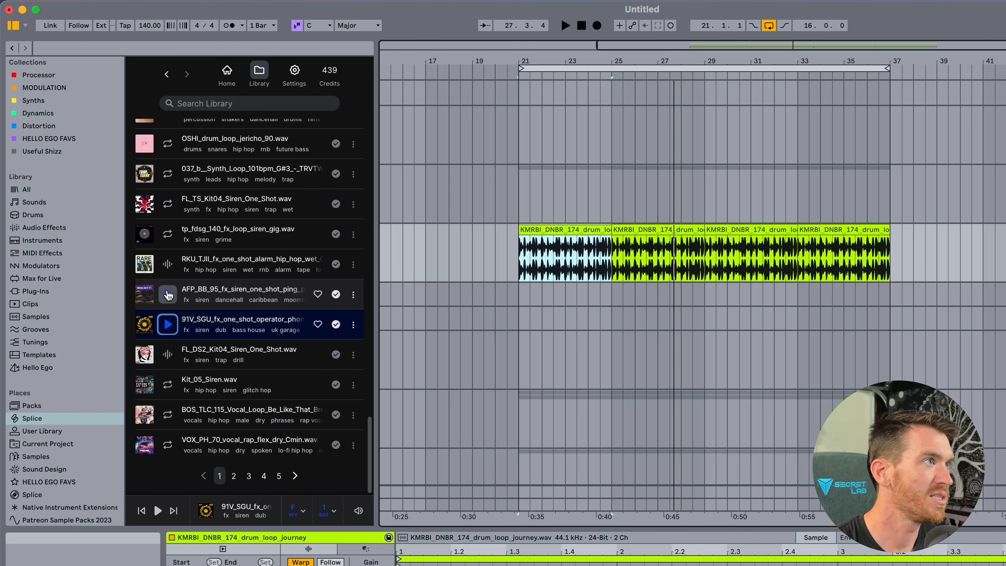
left_click(169, 264)
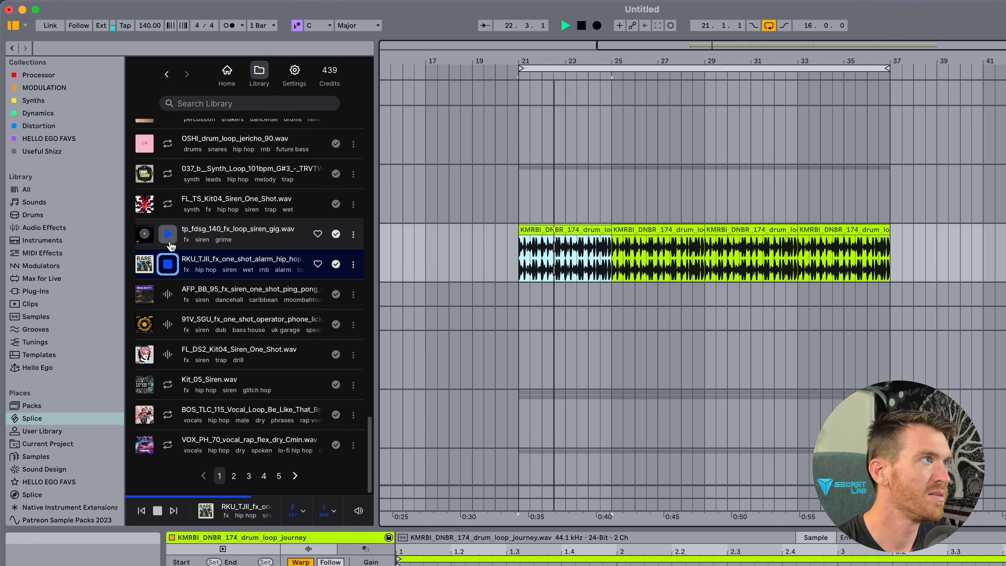
key("space")
Place the RKU_TJII_fx_one_shot_alarm_hip_hop_wet_G sample at bar 21 on the empty track below the pad clips and play it.
scroll(636, 277, "down", 10)
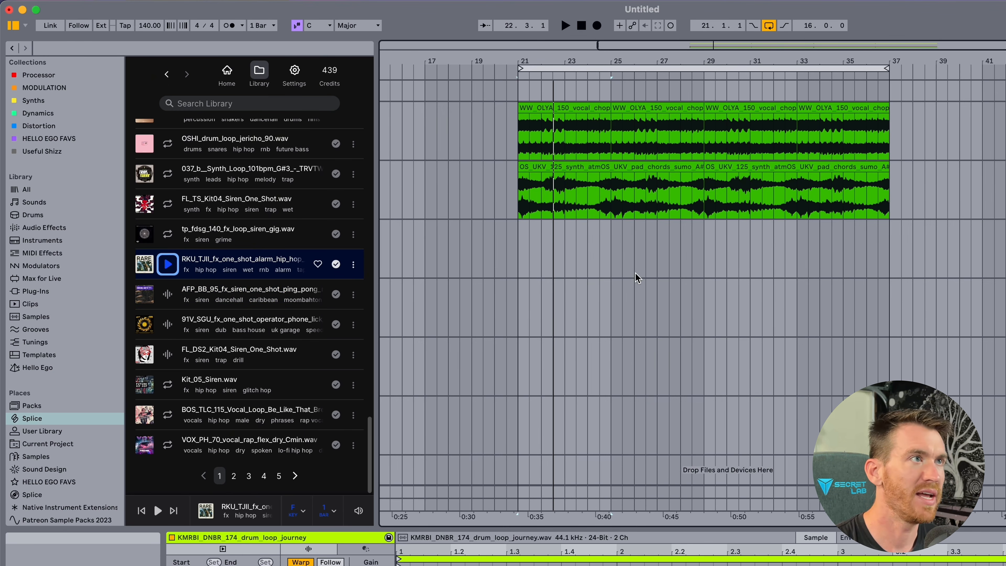
left_click_drag(144, 264, 525, 302)
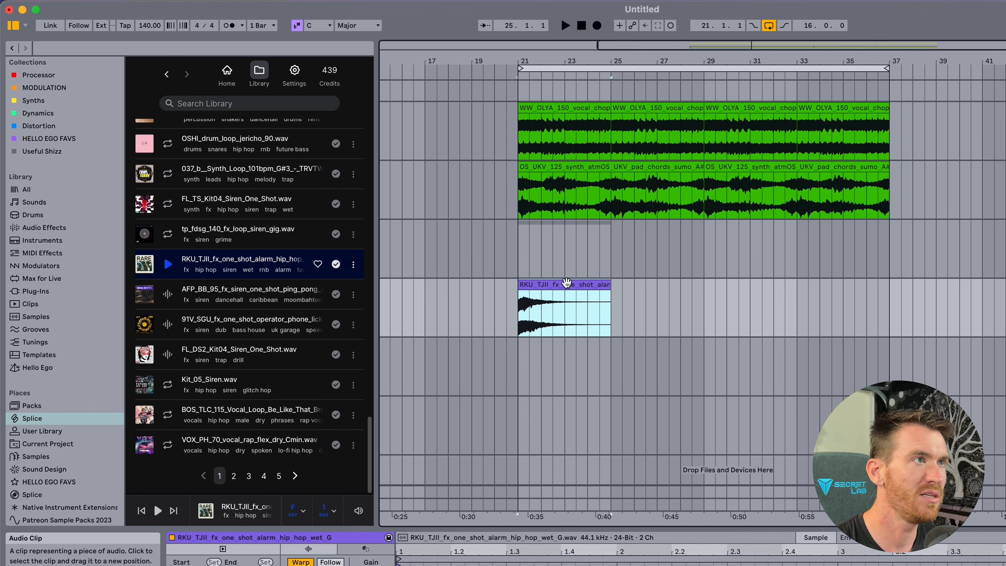
key("space")
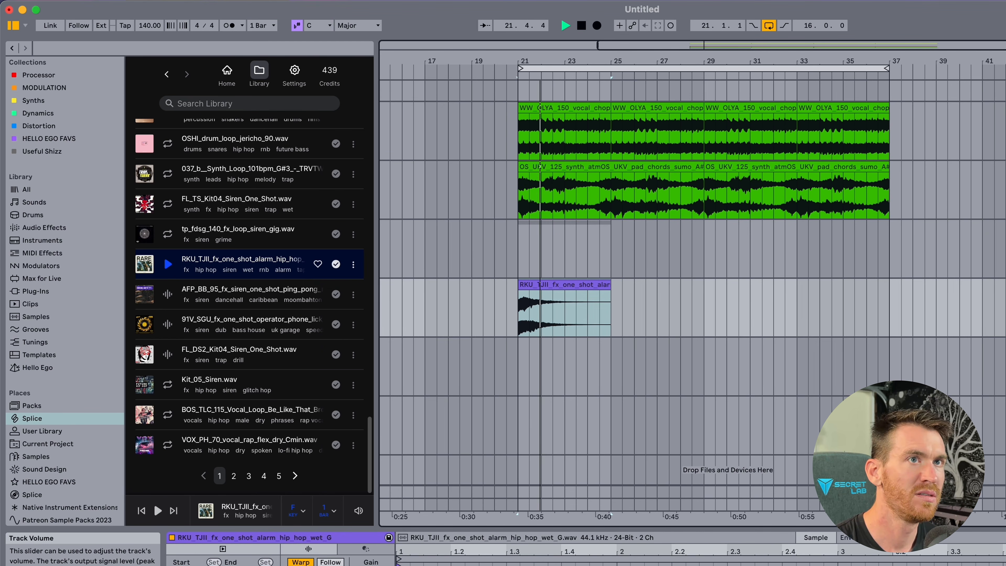
Duplicate the alarm one-shot clip three times so it repeats every four bars up to bar 37.
left_click(582, 285)
key("super+d")
key("super+d")
key("super+d")
left_click(583, 285)
key("space")
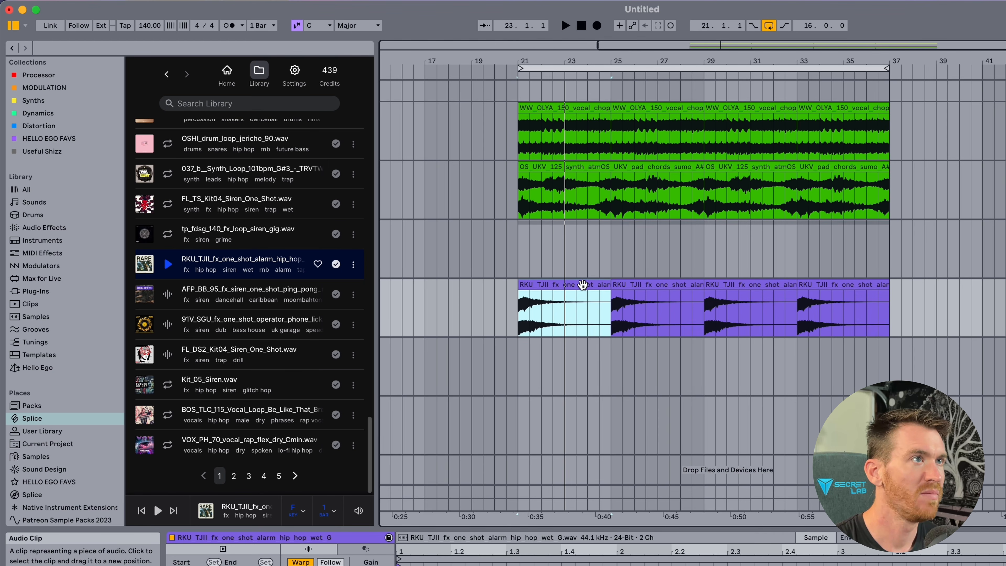
Play the arrangement from bar 21 to hear the repeated alarm one-shots with the other layers.
key("space")
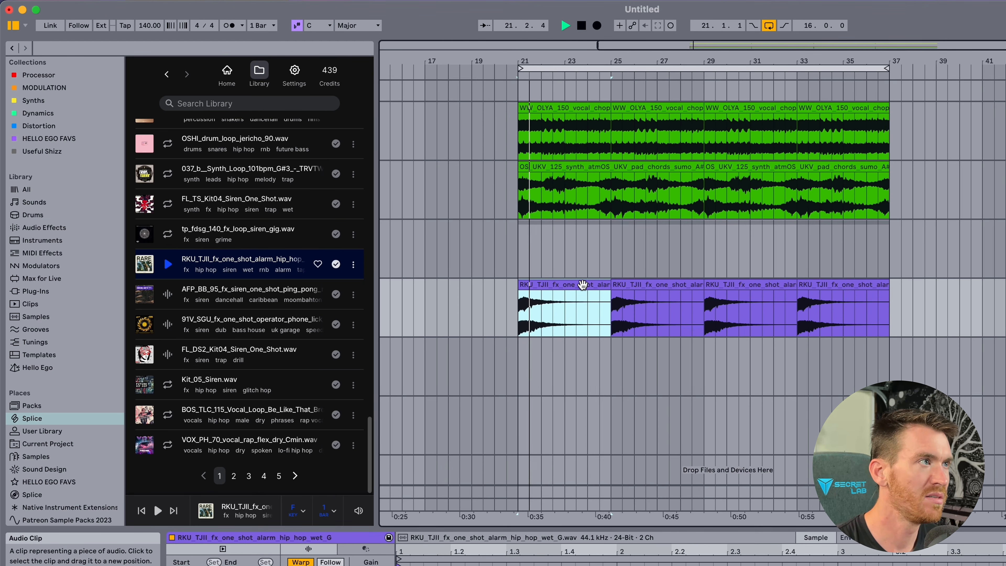
scroll(584, 288, "up", 3)
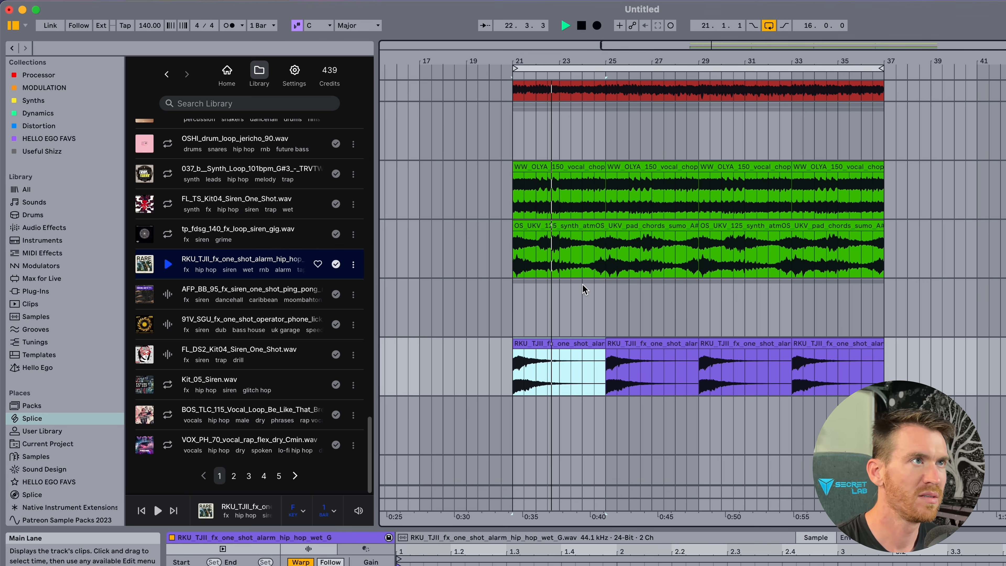
left_click(648, 345)
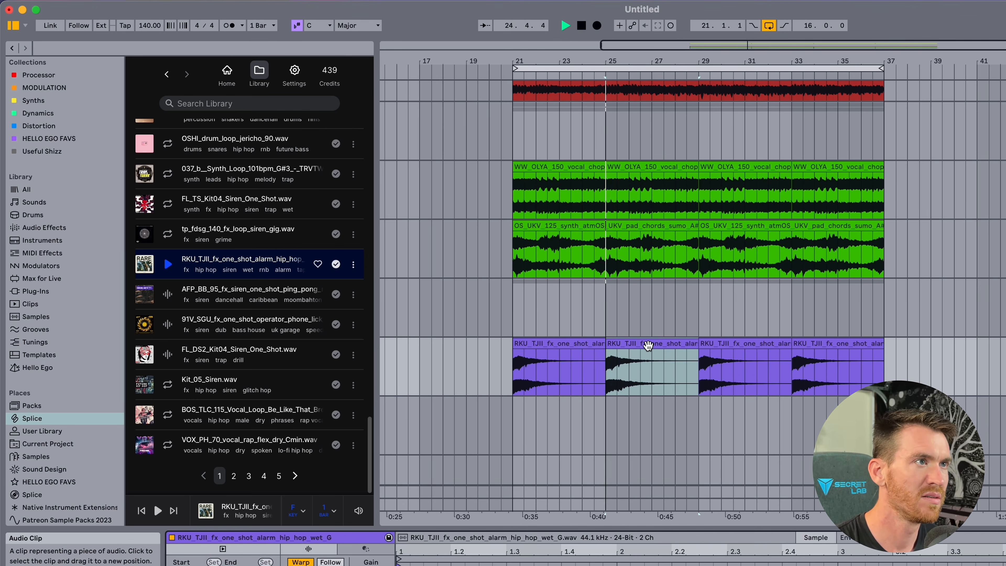
key("space")
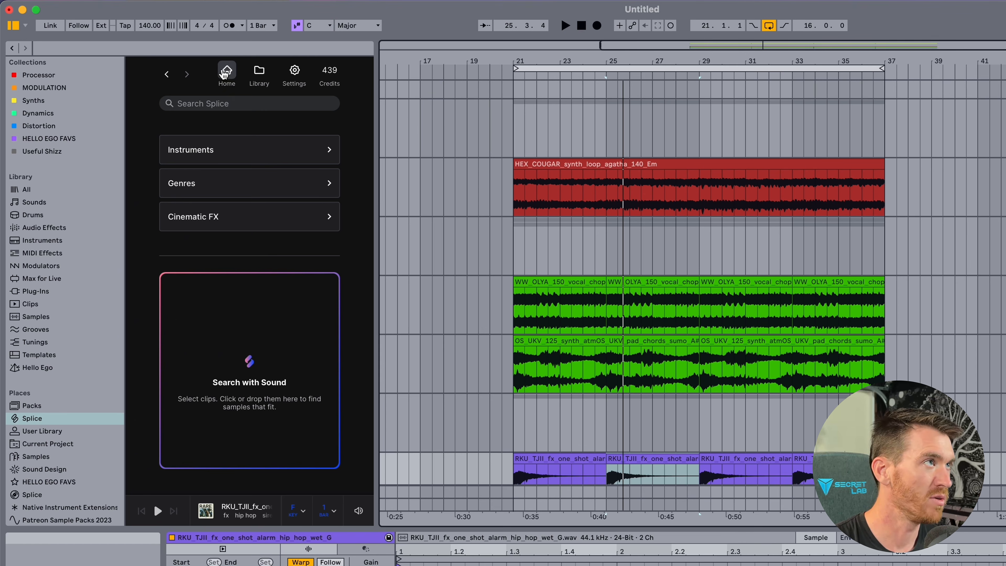
Search Splice for the drums instrument category and filter the results to loops only.
left_click(197, 103)
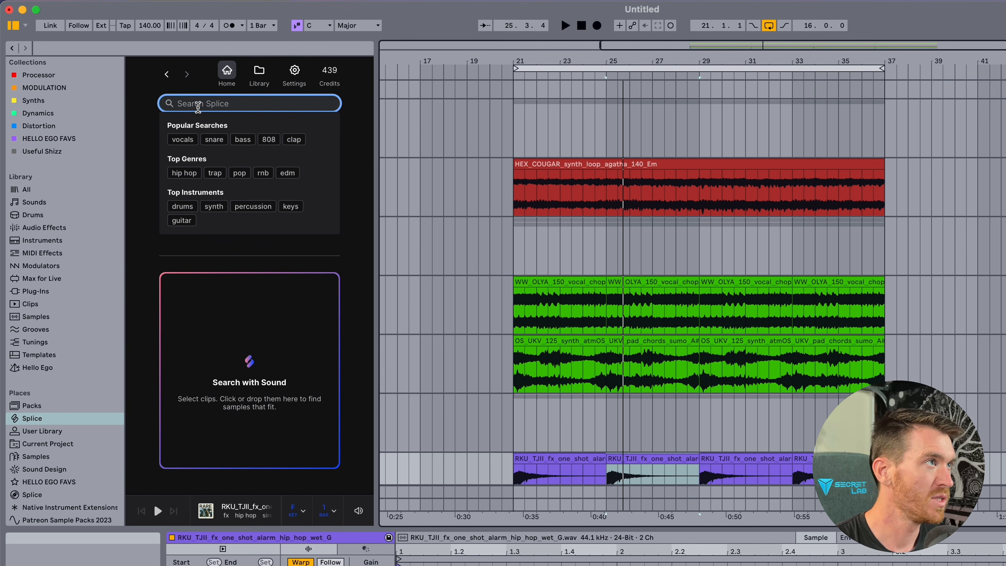
left_click(182, 201)
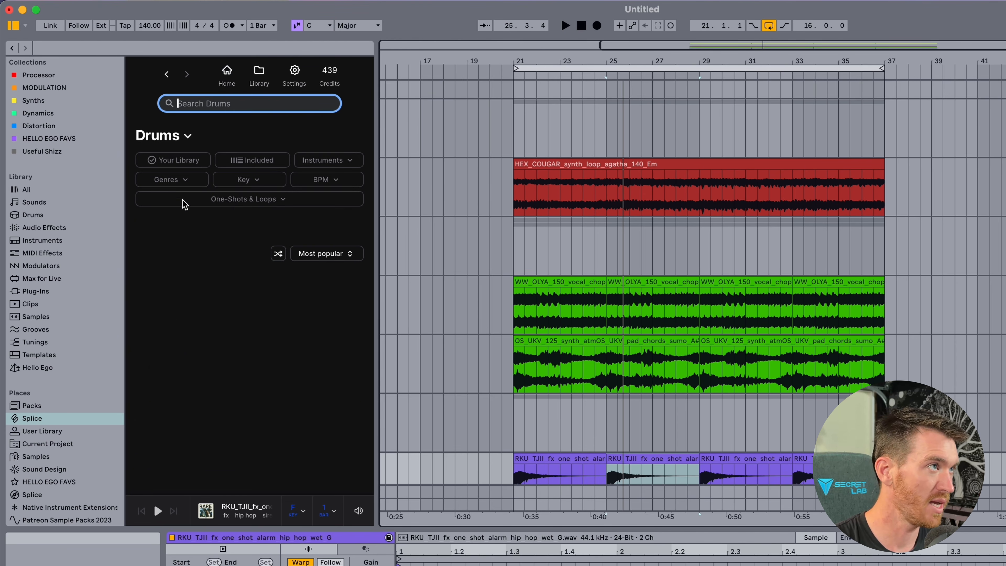
left_click(274, 199)
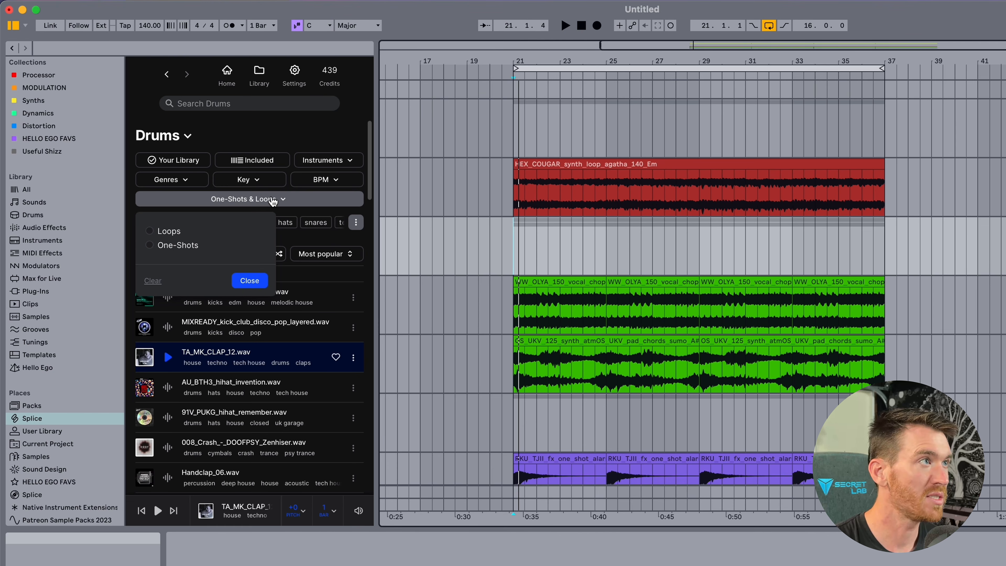
left_click(149, 230)
left_click(250, 280)
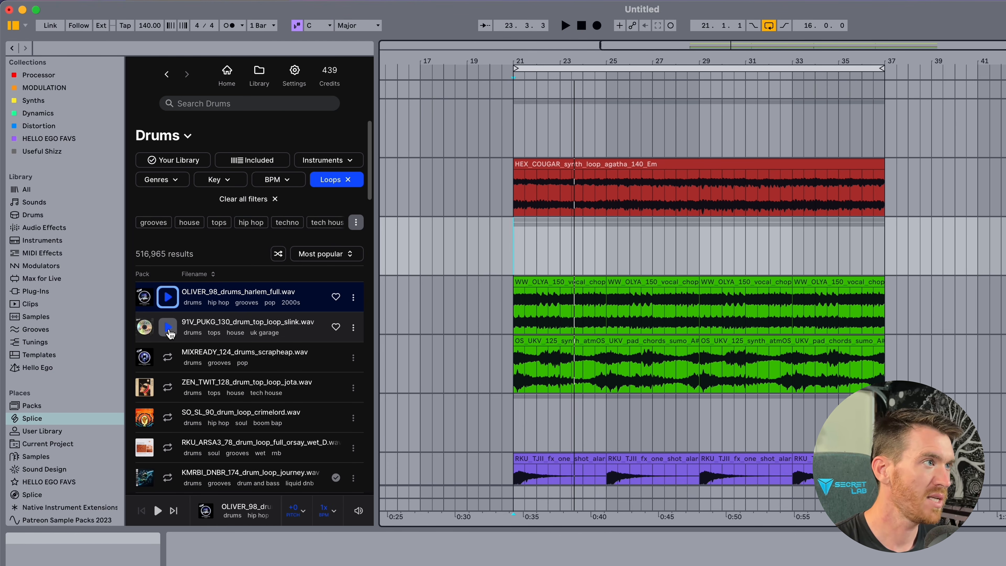
Audition SO_SL_90_drum_loop_crimelord in sync with the arrangement.
scroll(215, 391, "down", 1)
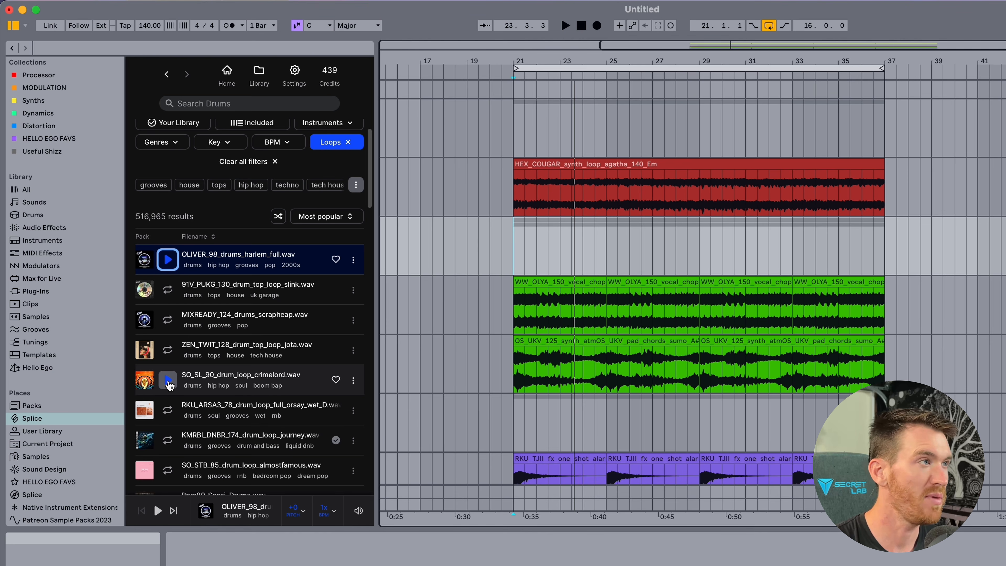
left_click(168, 382)
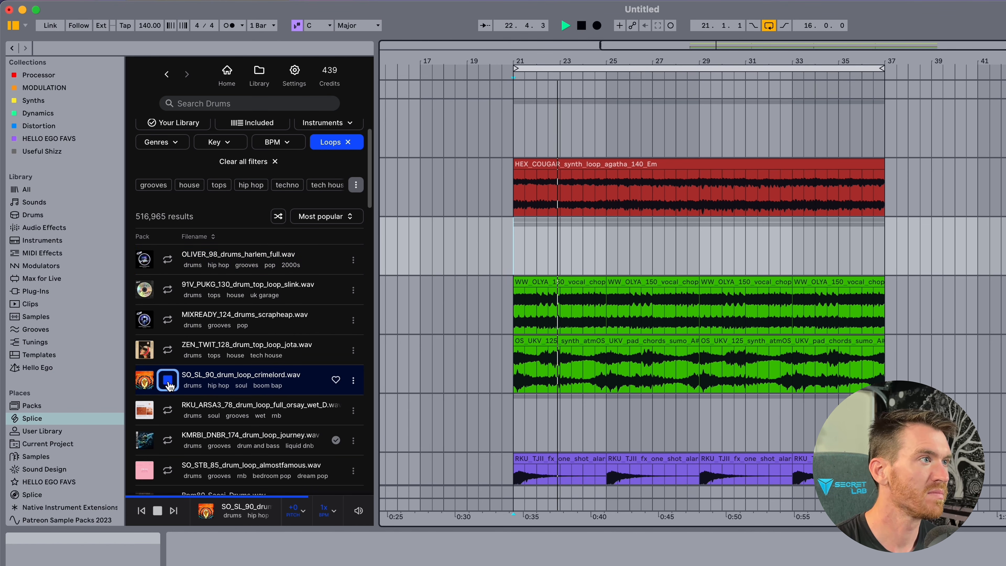
key("space")
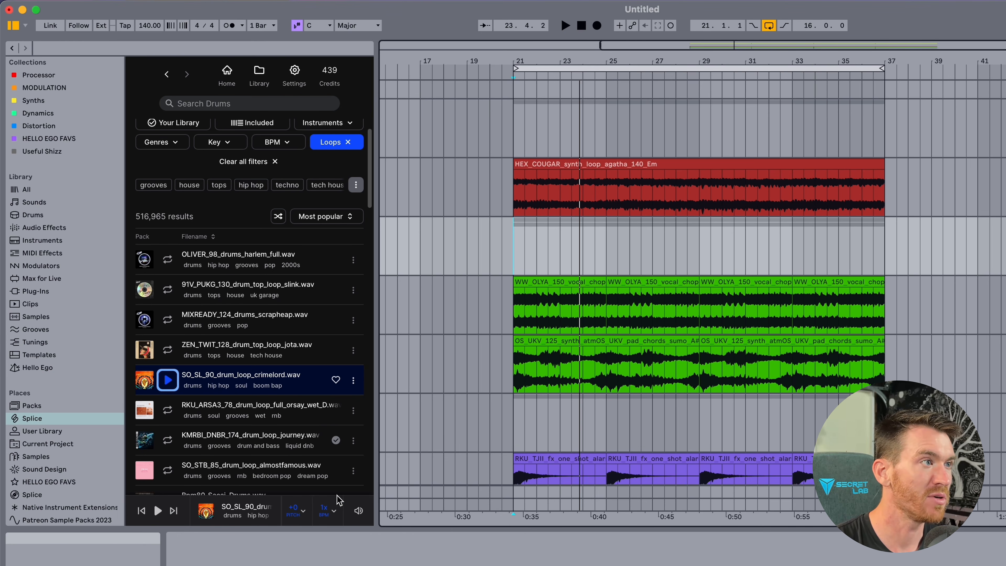
Set the Splice Timestretch to 1/2x of the project tempo and audition the crimelord drum loop again over the arrangement.
left_click(335, 512)
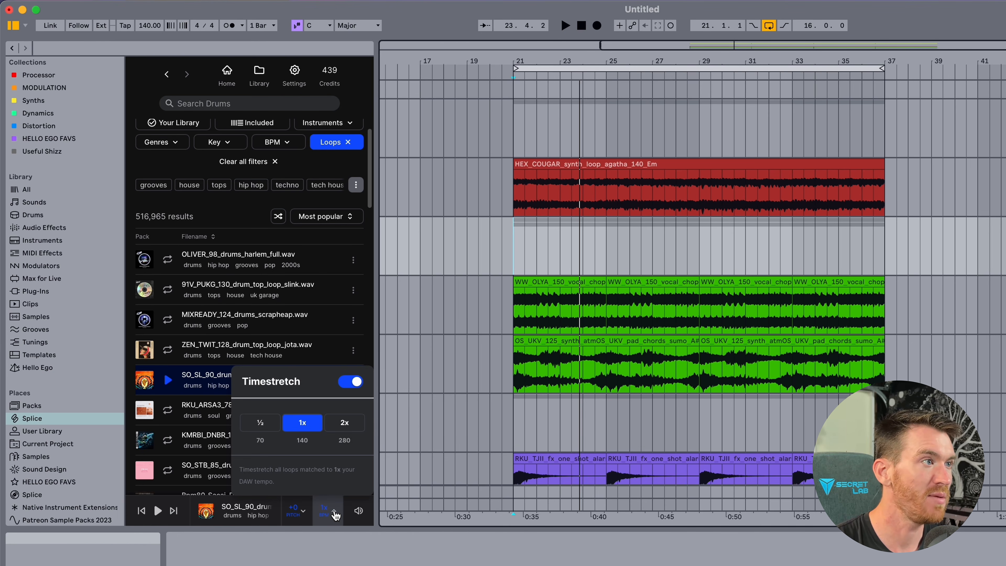
left_click(260, 423)
left_click(312, 426)
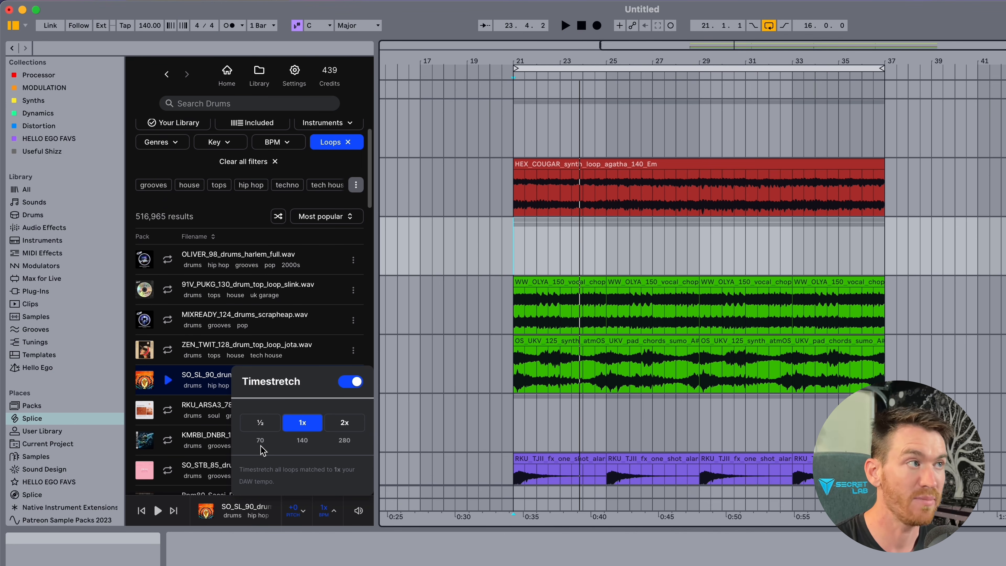
left_click(262, 425)
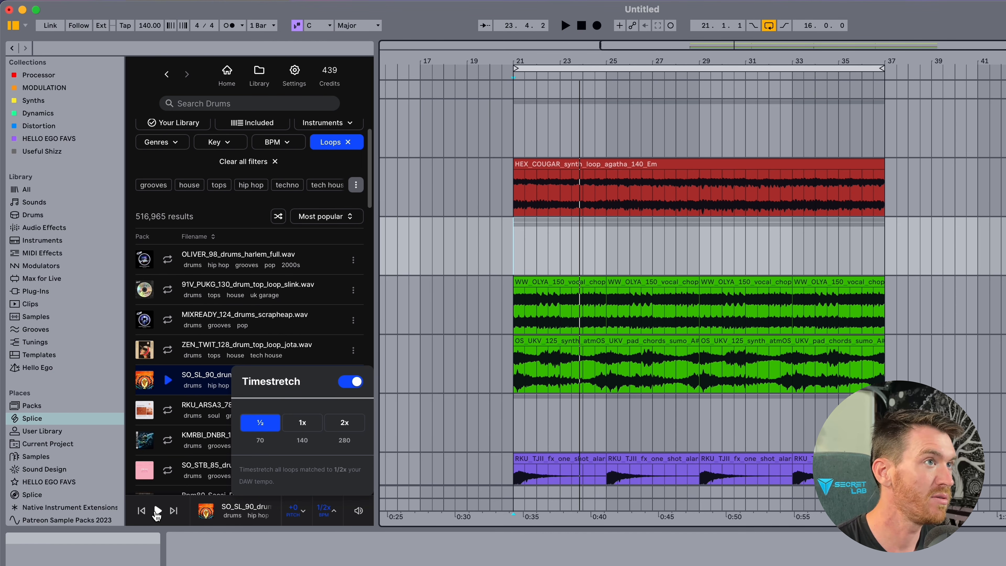
left_click(157, 511)
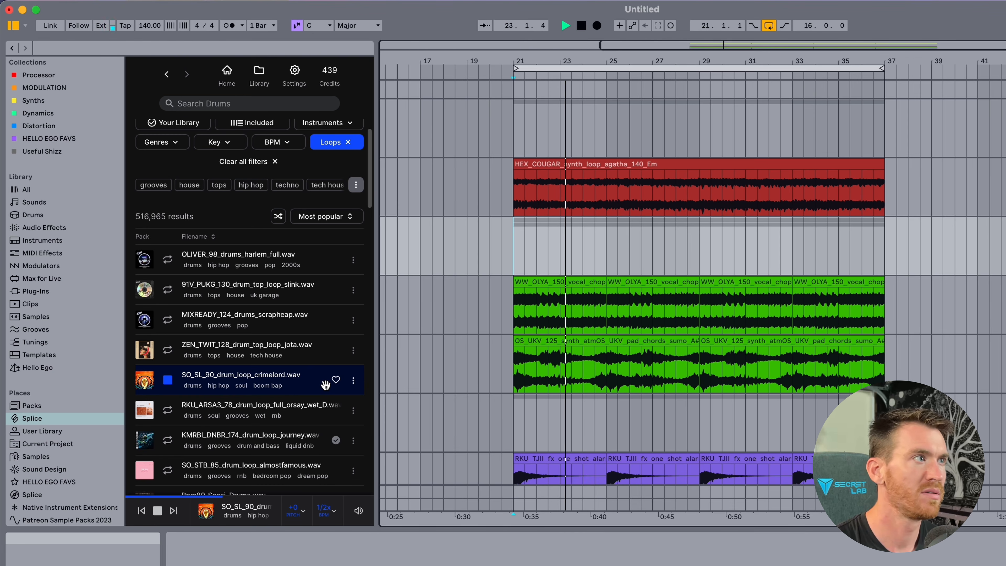
scroll(224, 376, "down", 3)
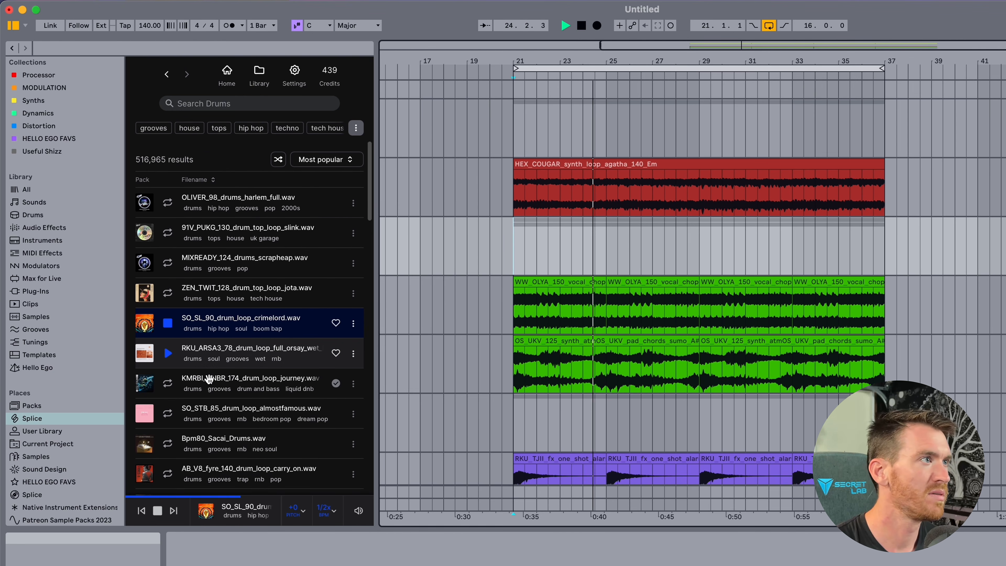
scroll(206, 379, "down", 3)
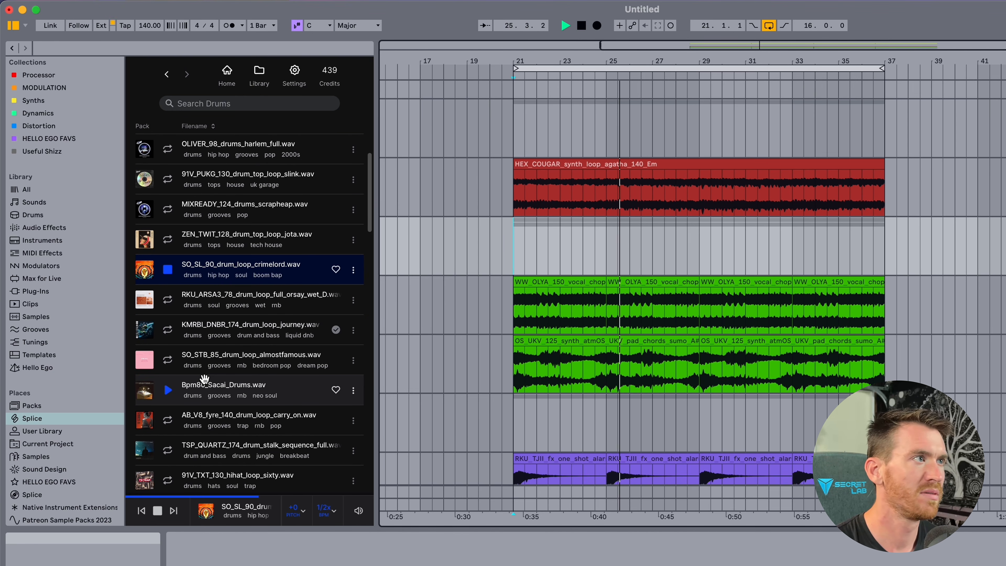
scroll(204, 379, "down", 3)
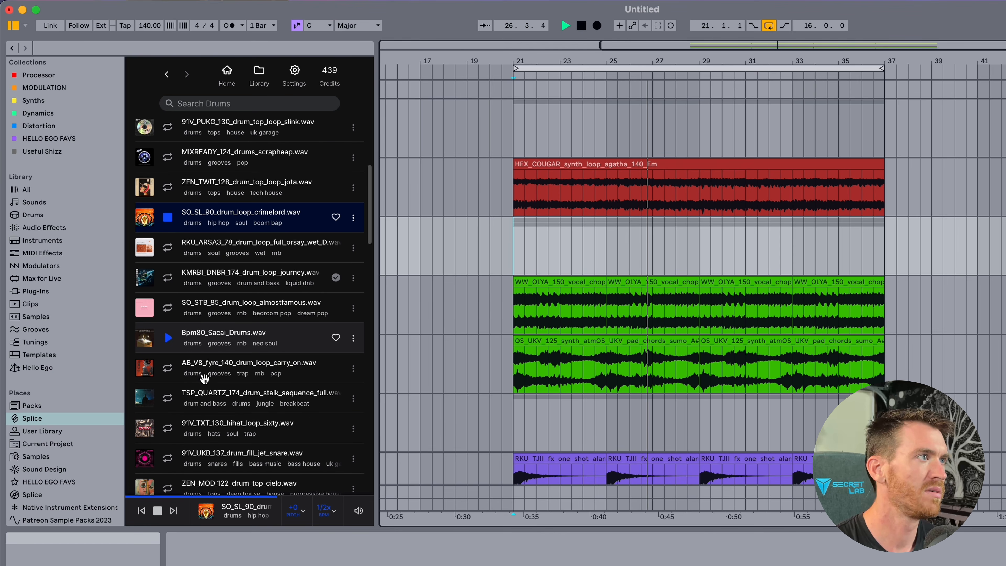
key("space")
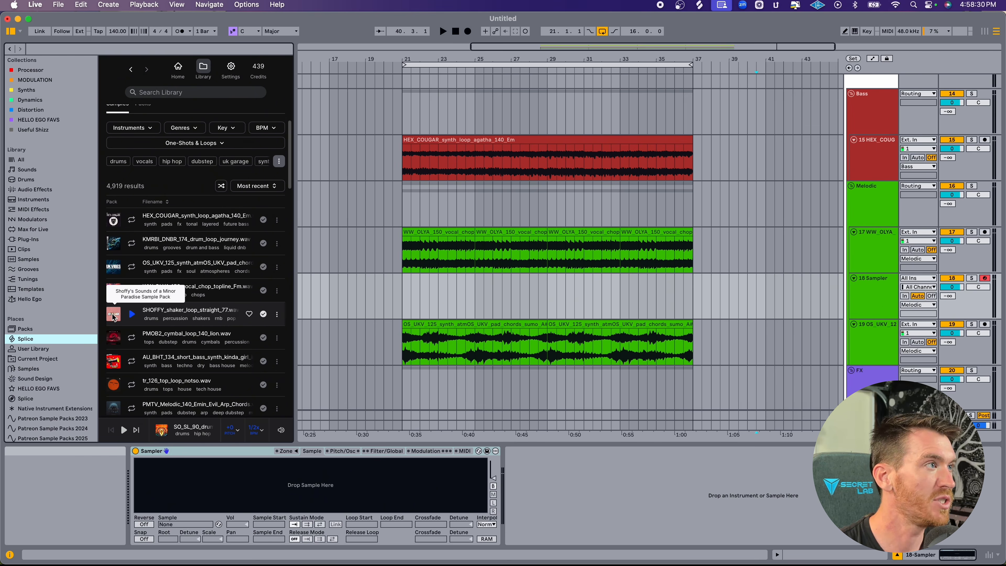
Load SHOFFY_shaker_loop_straight_77 from the Splice library into the empty Sampler on track 18.
left_click_drag(128, 309, 266, 493)
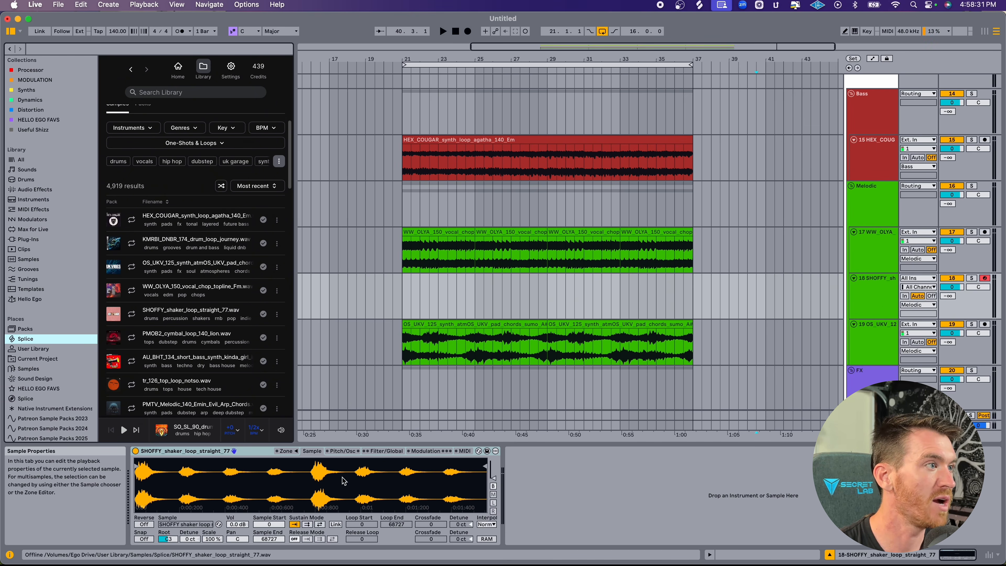